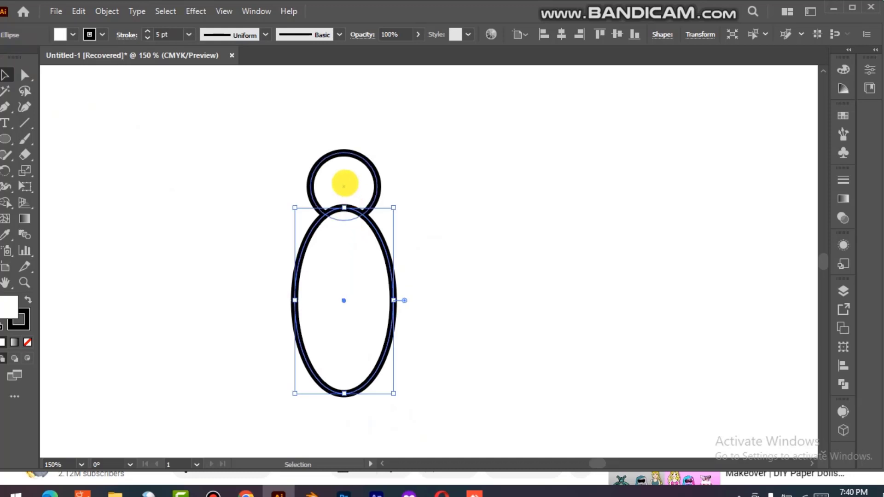
Step: Send the body ellipse behind the head circle and deselect it
key(a)
key(v)
click(423, 209)
Step: Draw an open V-shaped tail about 80 pt tall with the Pen tool, running from the lower sides of the body ellipse to a point below it
scroll(419, 225, down, 4)
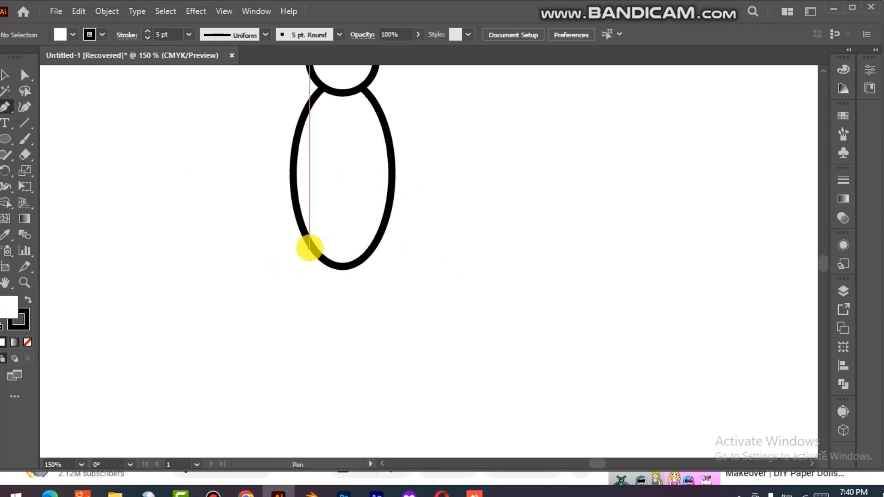
click(309, 246)
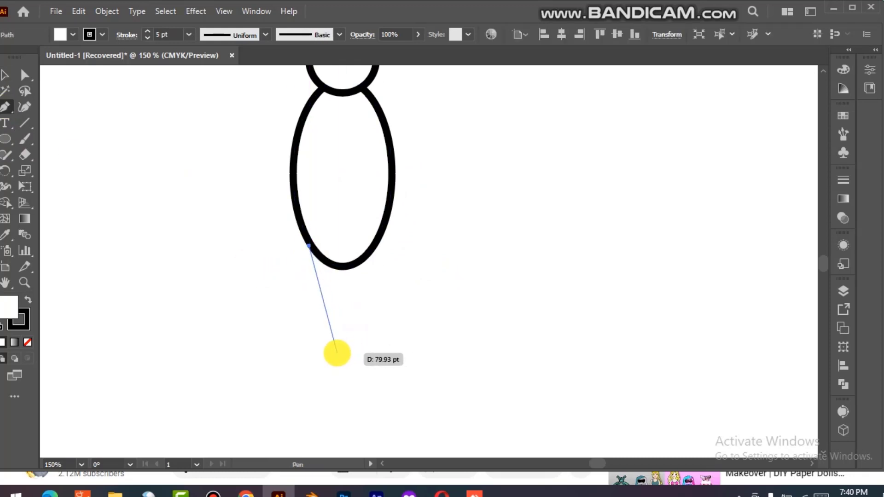
click(342, 356)
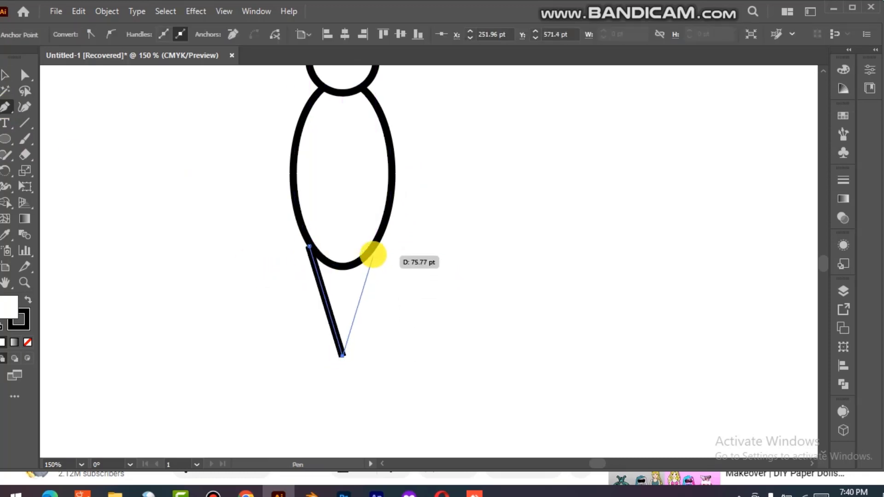
click(373, 245)
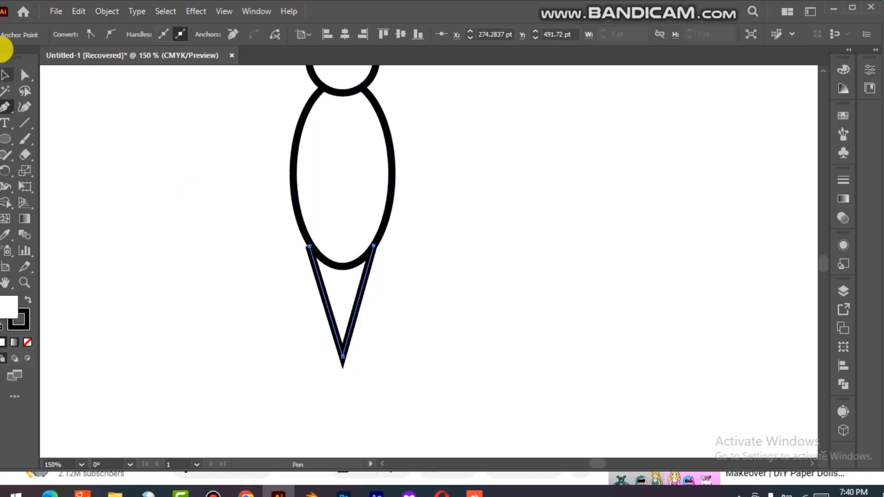
click(6, 74)
click(138, 141)
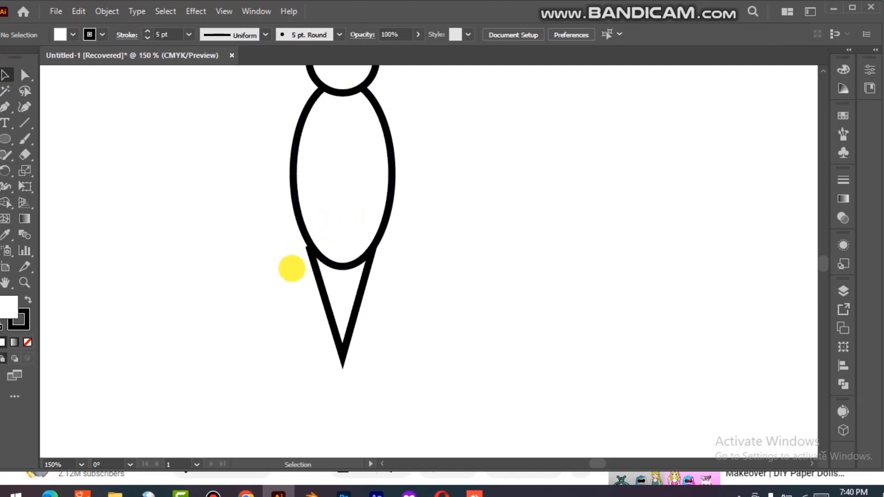
Step: Shift the V-shaped tail slightly so that its upper ends line up with the body outline
click(320, 285)
drag(321, 284, 321, 282)
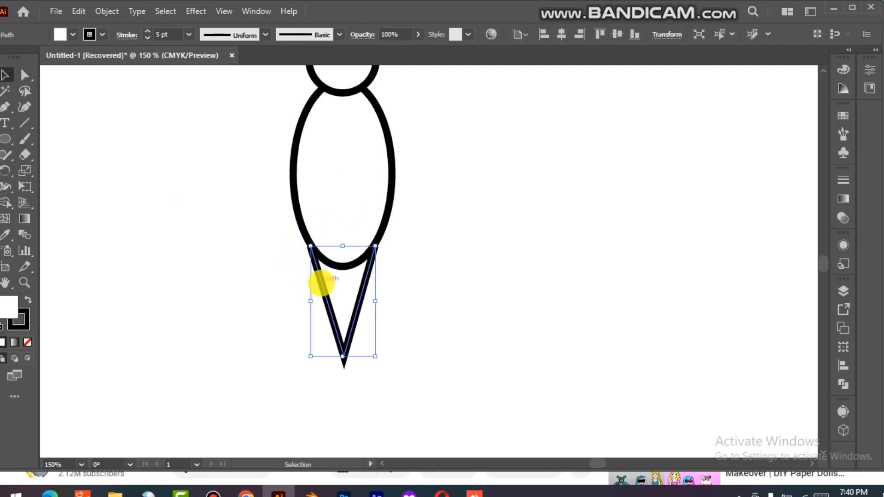
click(449, 263)
click(360, 285)
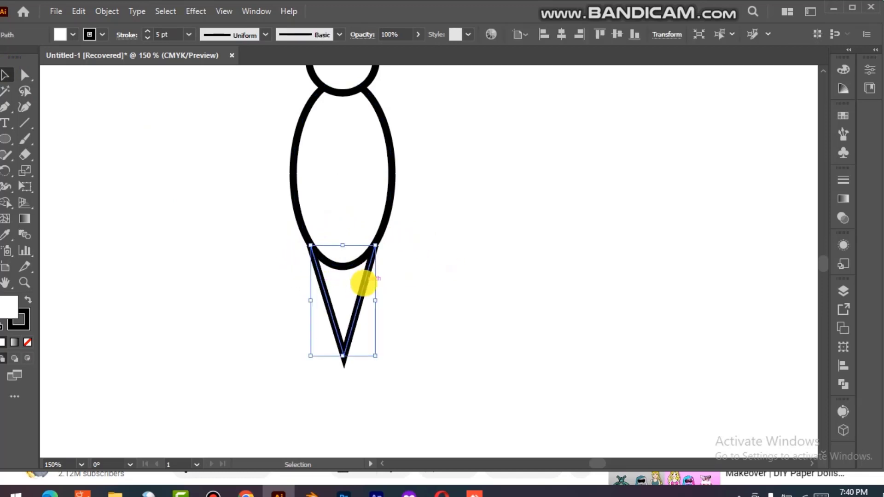
click(476, 278)
Step: Paint two dot eyes, a curved smile and a hanging tongue inside the head circle with the Paintbrush
drag(484, 275, 508, 282)
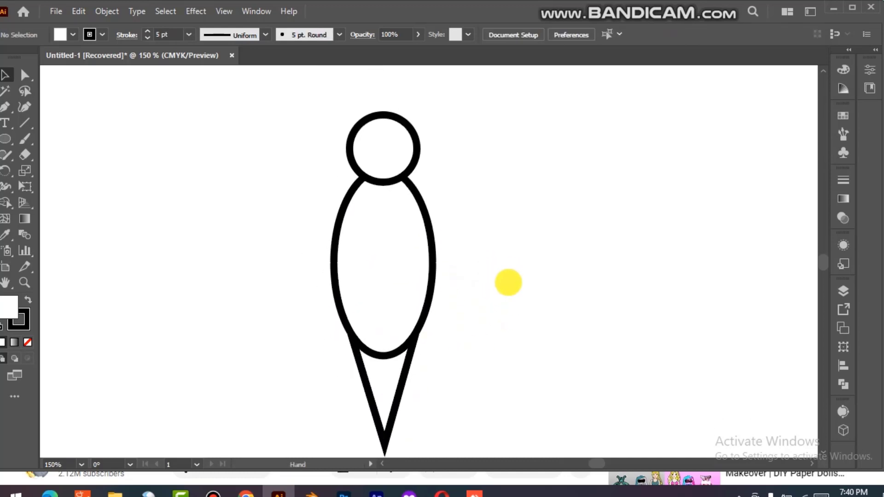
key(ctrl+plus)
key(ctrl+plus)
scroll(442, 231, up, 5)
scroll(442, 231, down, 3)
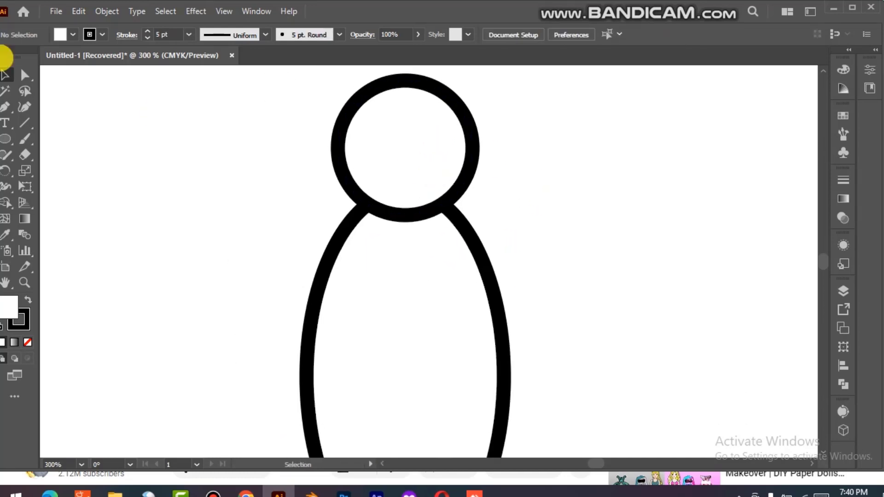
click(23, 138)
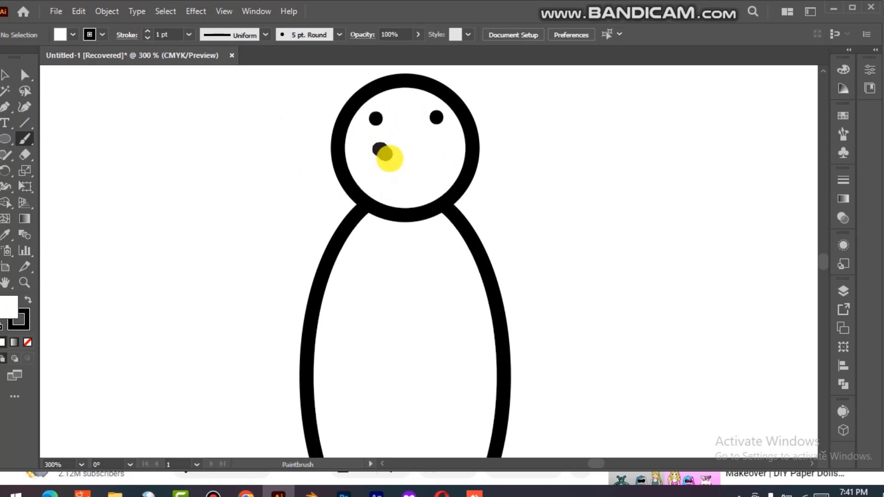
drag(440, 151, 444, 150)
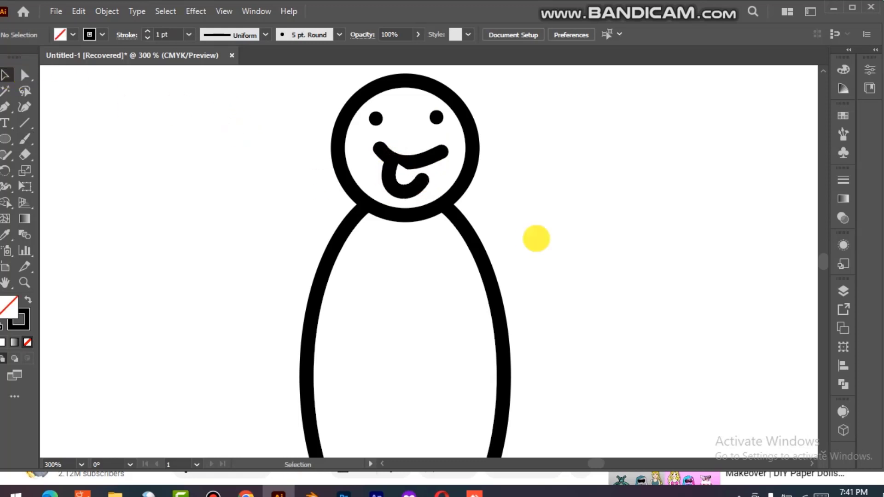
click(411, 186)
click(197, 148)
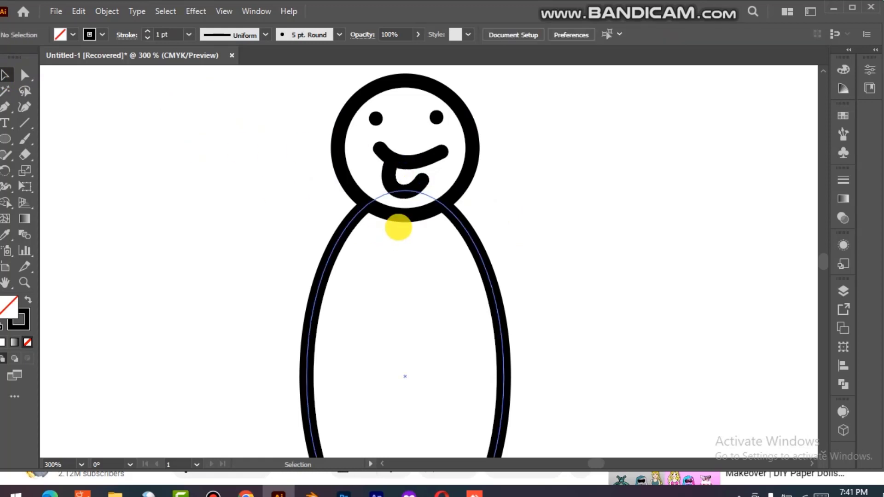
Step: Paint a long antenna with a curled tip rising from the head's upper left edge and nudge it slightly down onto the head
scroll(436, 282, up, 2)
scroll(507, 216, down, 2)
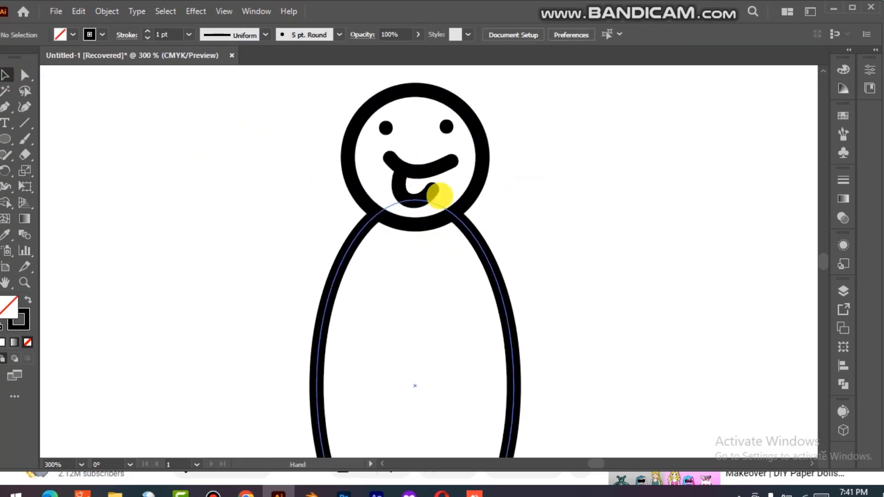
scroll(438, 191, up, 5)
click(25, 139)
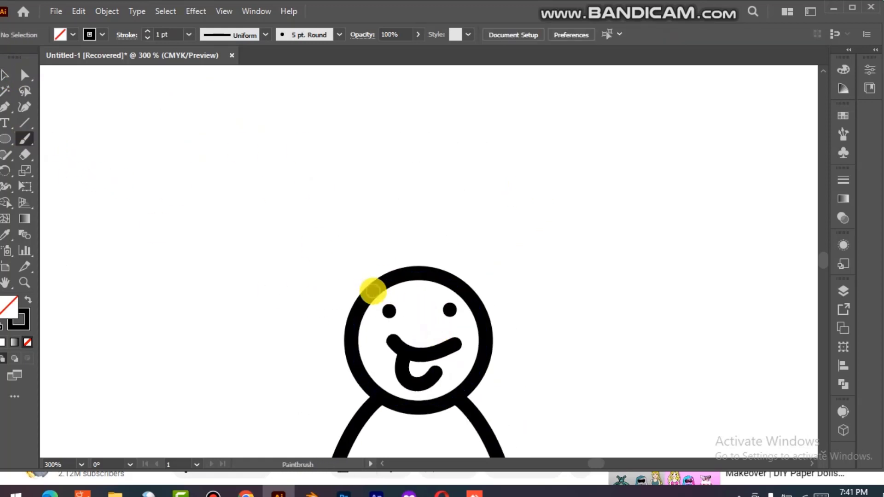
mouse_move(373, 258)
mouse_down()
mouse_move(373, 231)
mouse_move(353, 178)
mouse_move(306, 145)
mouse_move(260, 149)
mouse_move(272, 176)
mouse_up()
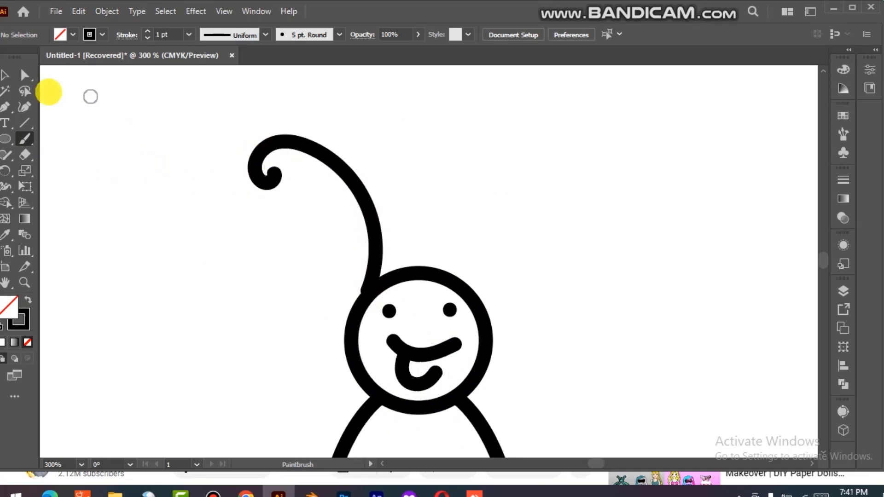
click(6, 75)
click(354, 177)
key(Down)
key(Down)
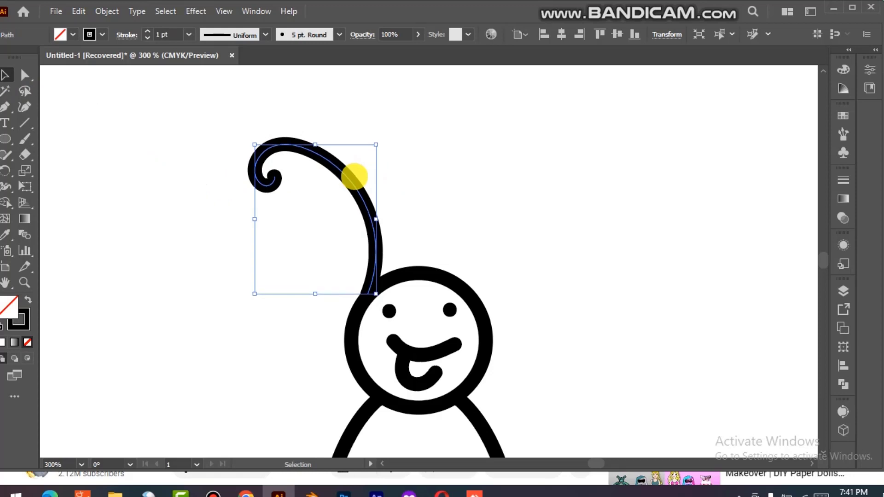
Step: Create a mirrored copy of the antenna with Reflect across the vertical axis
right_click(351, 173)
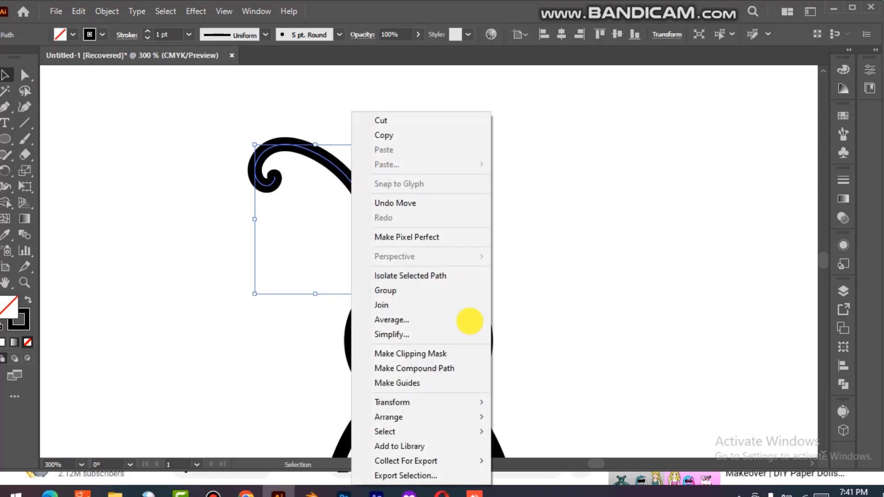
mouse_move(479, 401)
click(550, 335)
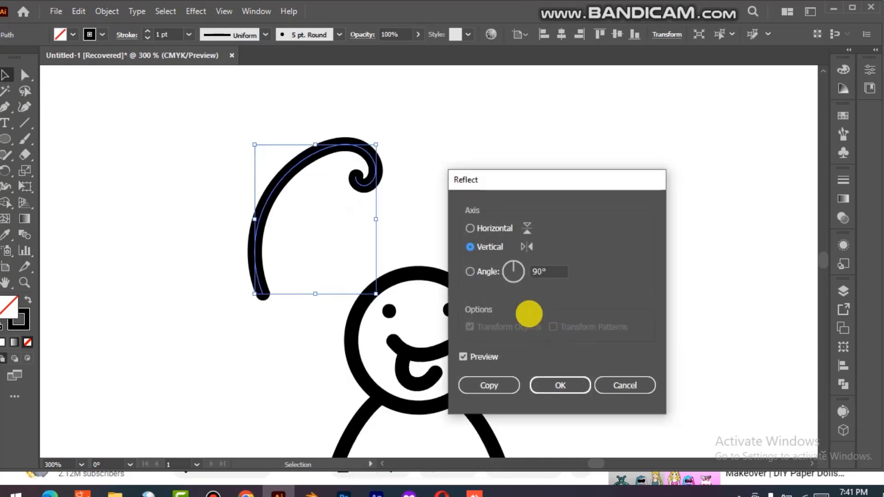
click(502, 385)
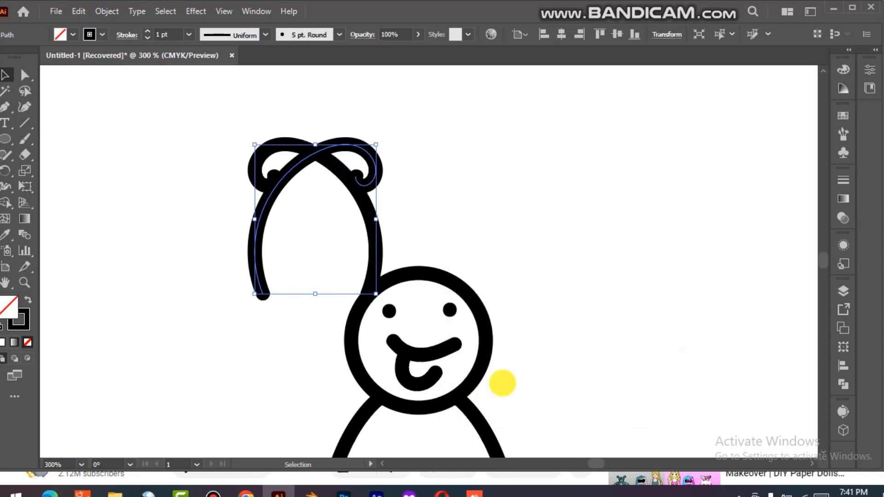
Step: Move the mirrored antenna to the right until it sits on the head's upper right edge, then deselect it
key(Right)
key(Right)
key(Right)
key(Right)
key(Right)
key(Right)
key(Right)
key(Right)
key(Right)
key(Right)
key(Right)
key(Right)
key(Right)
key(Right)
key(Right)
key(Right)
key(Right)
key(Right)
key(Right)
key(Right)
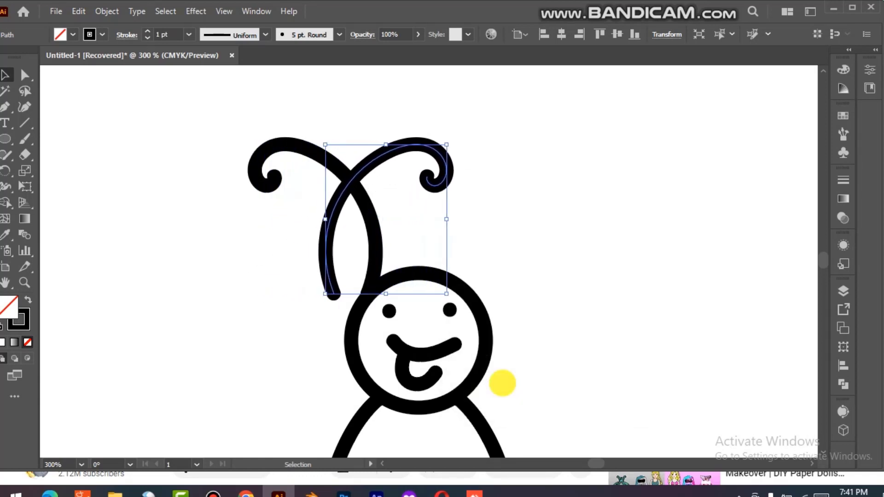
key(Right)
key(Right)
key(Right)
key(Right)
key(Right)
key(Right)
key(Right)
key(Right)
key(Right)
key(Right)
key(Right)
key(Right)
key(Right)
key(Right)
key(Right)
key(Right)
key(Right)
key(Right)
key(Right)
key(Right)
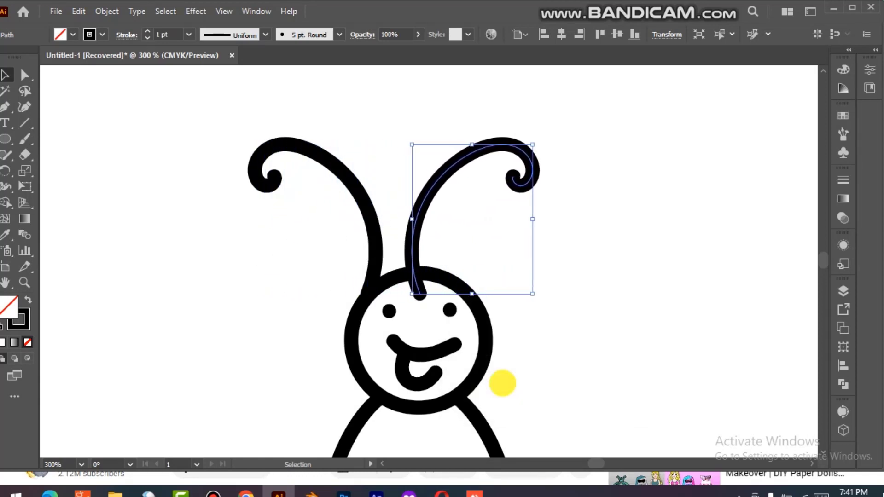
key(Right)
key(Right)
key(Right)
key(Right)
key(Right)
key(Right)
key(Right)
key(Right)
key(Right)
key(Right)
key(Right)
key(Right)
key(Right)
key(Right)
key(Right)
key(Right)
key(Right)
key(Right)
key(Right)
key(Right)
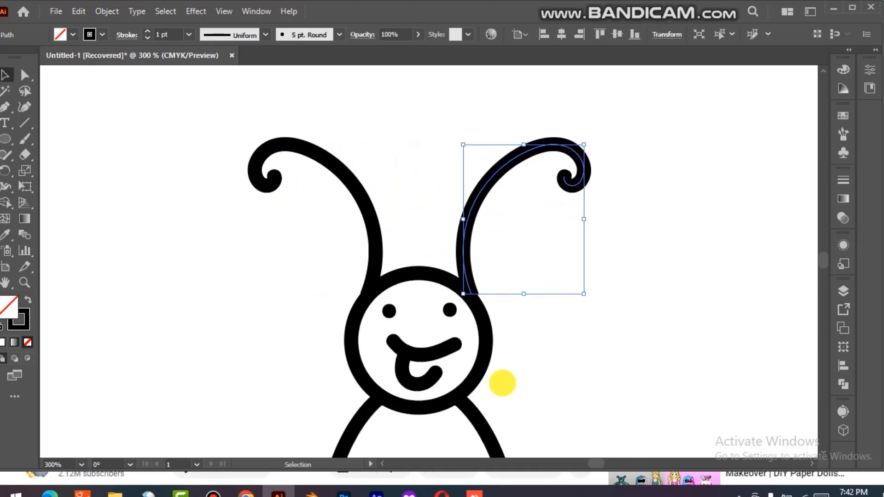
click(408, 198)
Step: Draw a curved, open teardrop-shaped wing with the Pen tool, starting and ending on the upper right side of the body ellipse
drag(450, 277, 490, 207)
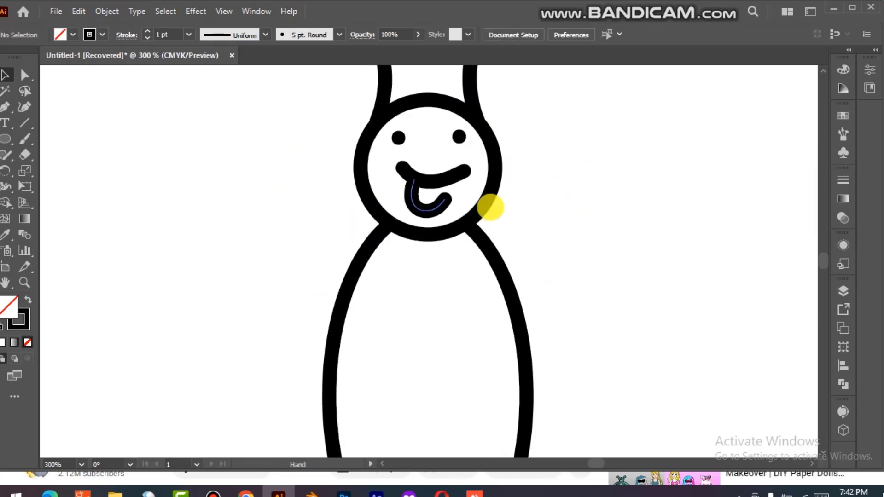
scroll(491, 207, down, 1)
scroll(493, 213, down, 2)
scroll(488, 202, down, 1)
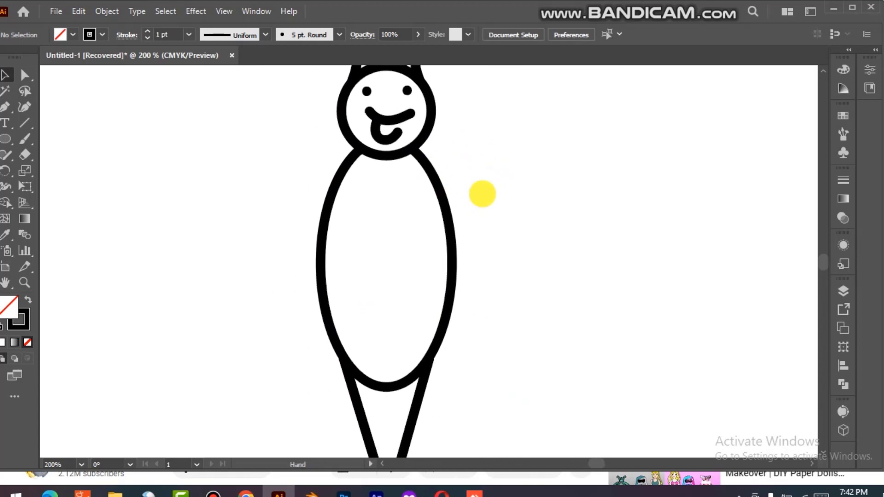
scroll(488, 203, down, 2)
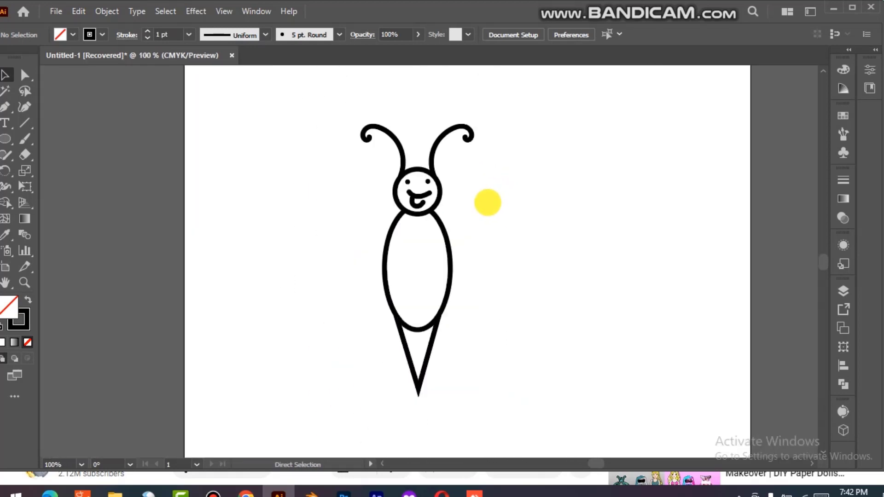
scroll(488, 203, up, 1)
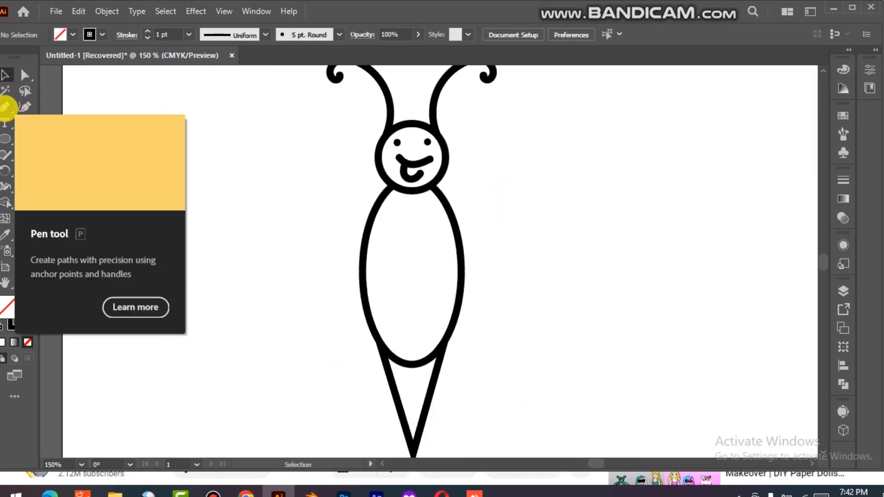
click(6, 107)
click(440, 196)
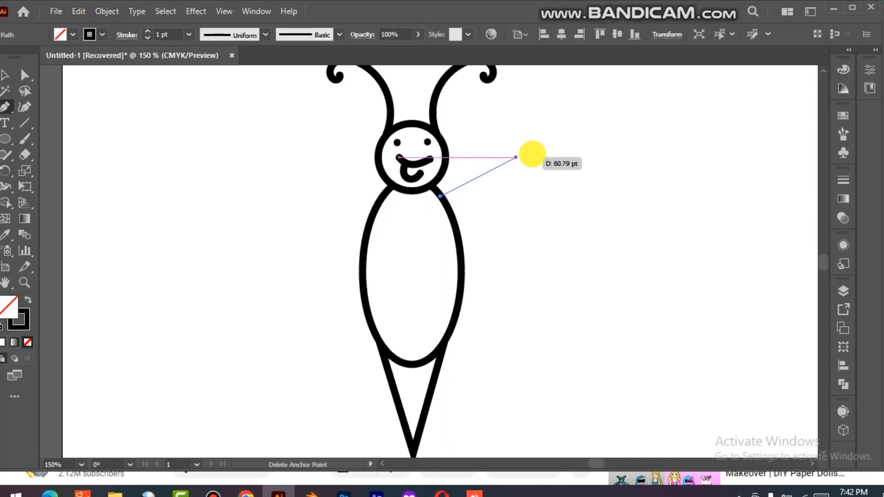
drag(563, 151, 600, 167)
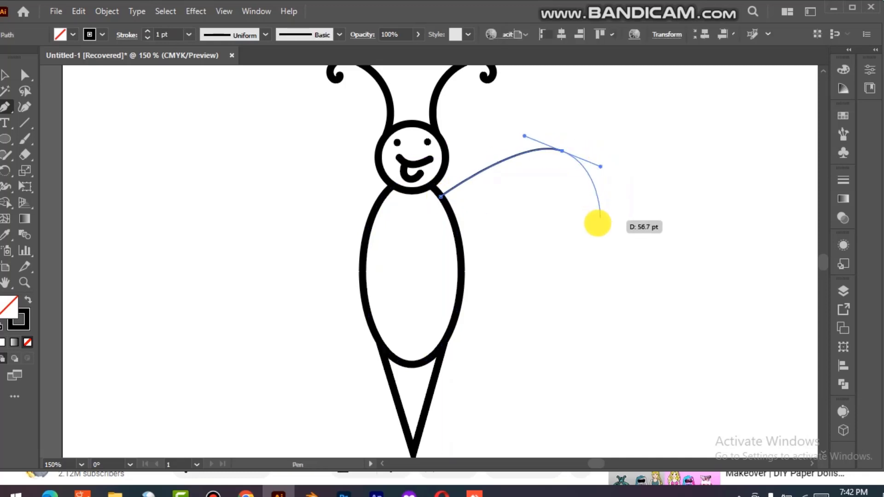
drag(579, 238, 579, 237)
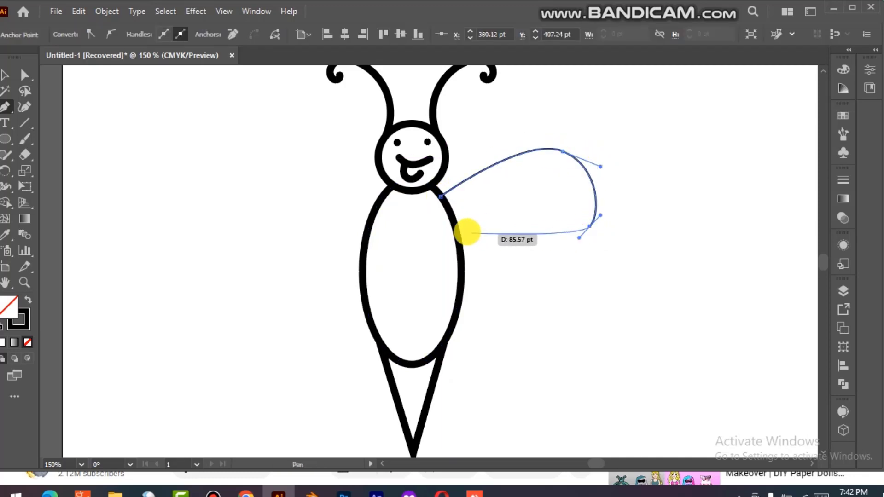
drag(458, 231, 355, 214)
ctrl+click(299, 190)
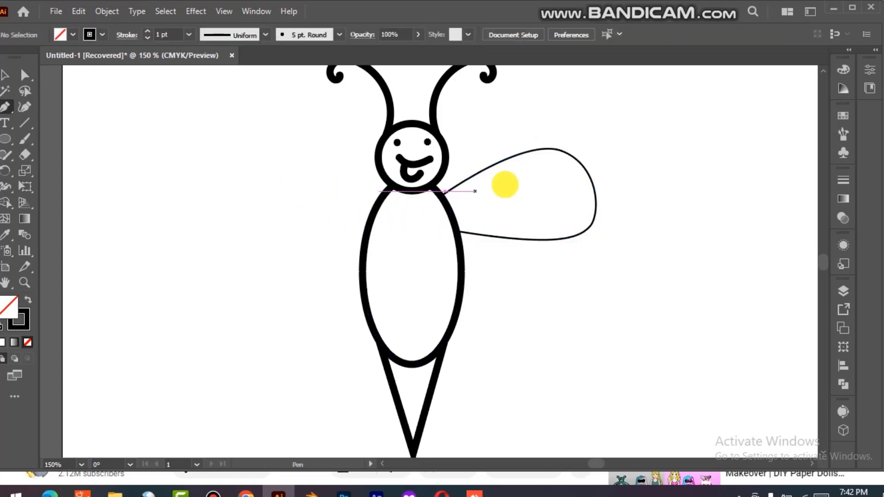
click(189, 34)
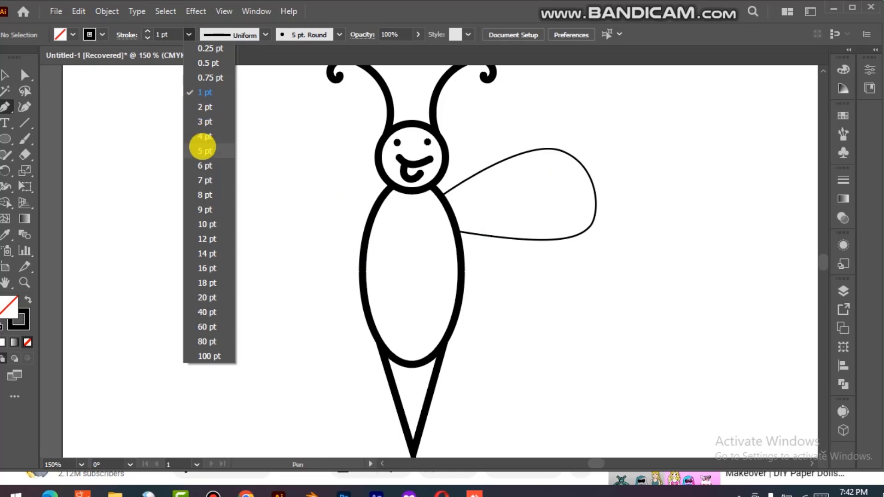
click(203, 145)
click(19, 321)
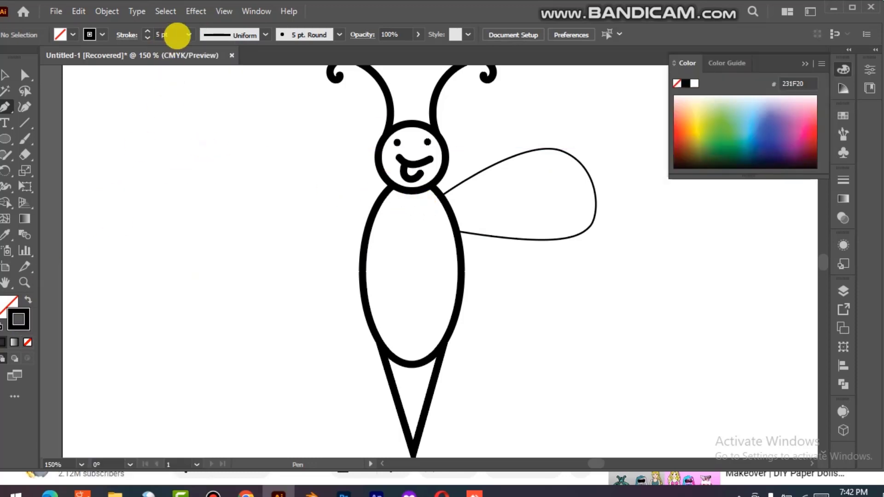
Step: Select the wing path and set its stroke weight to 5 pt
ctrl+click(563, 151)
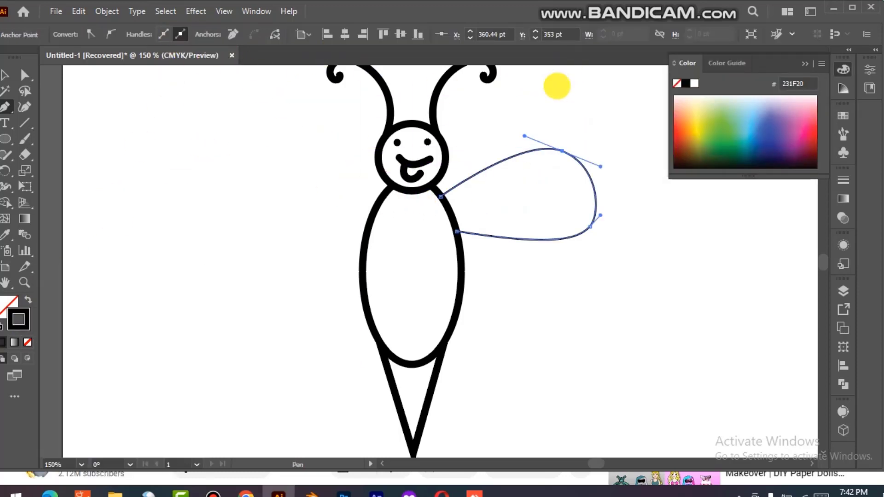
click(839, 180)
click(771, 194)
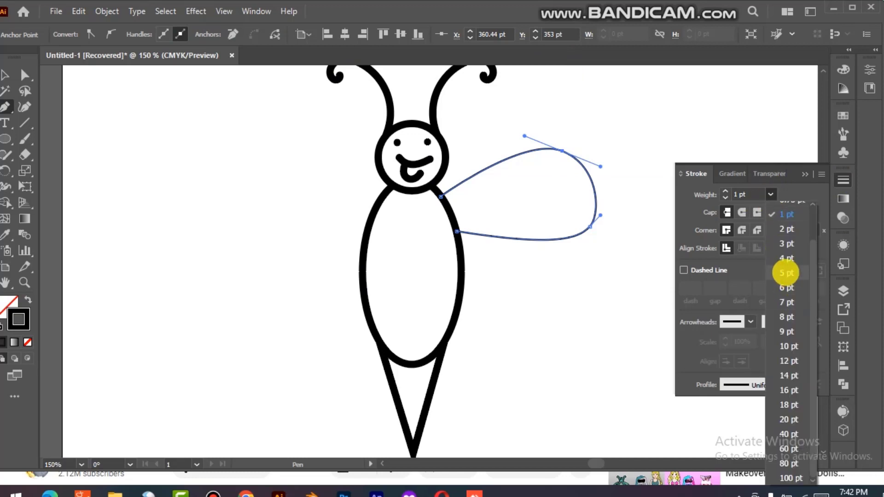
click(783, 272)
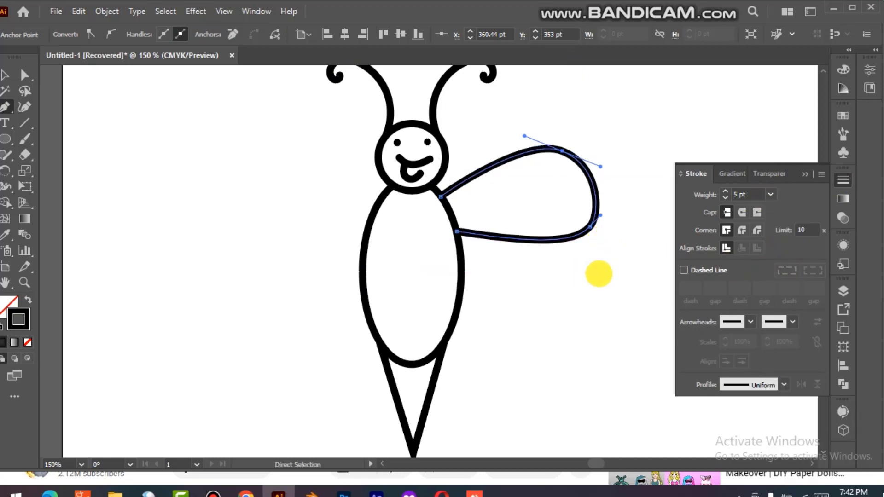
Step: Draw a curved lower wing with the Pen tool, from the upper wing's underside round to the body's right edge, then deselect it
ctrl+click(598, 271)
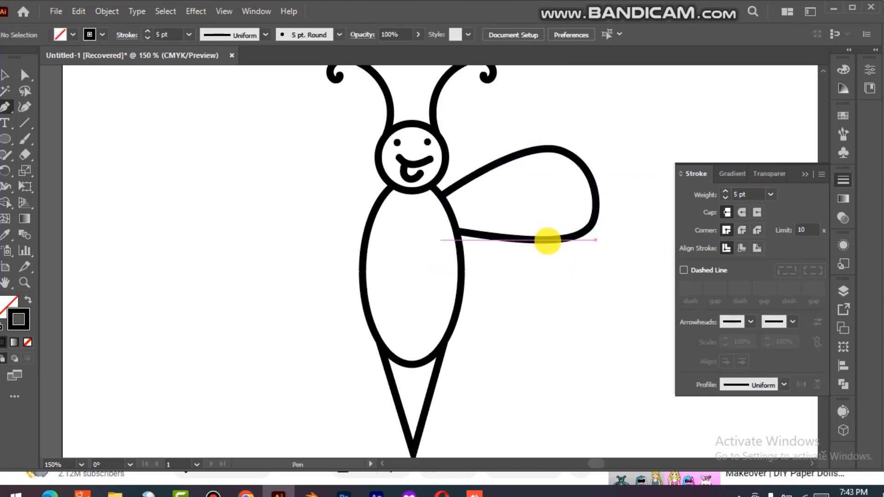
click(546, 240)
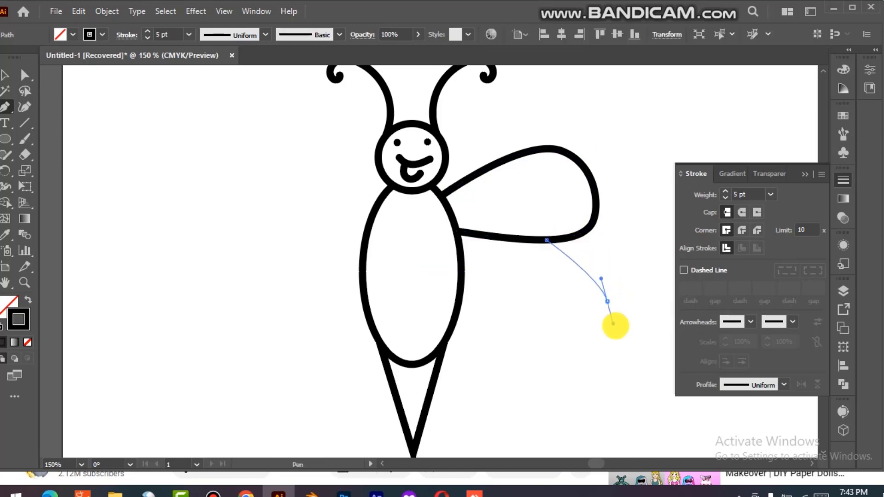
drag(613, 366, 613, 366)
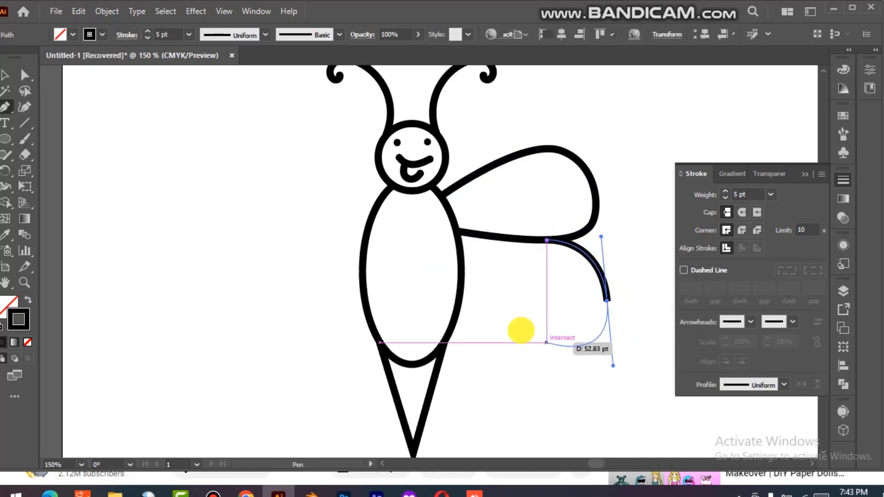
drag(519, 325, 496, 307)
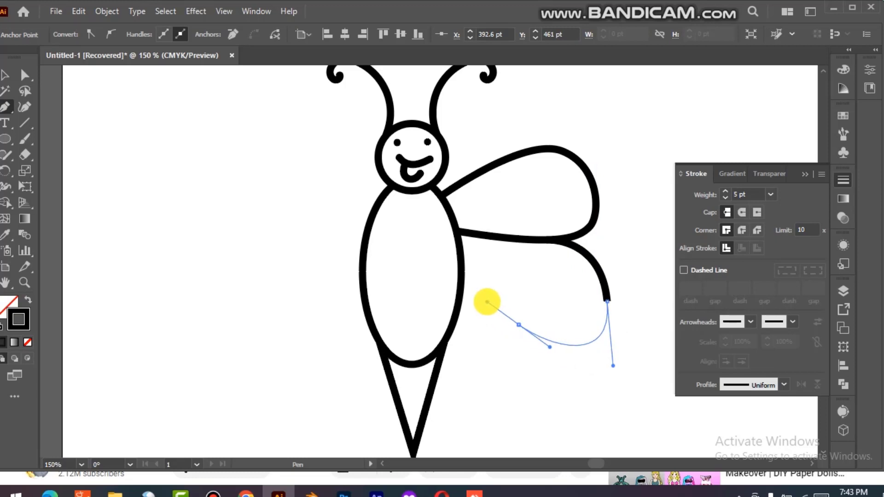
drag(460, 251, 525, 357)
ctrl+click(525, 357)
key(v)
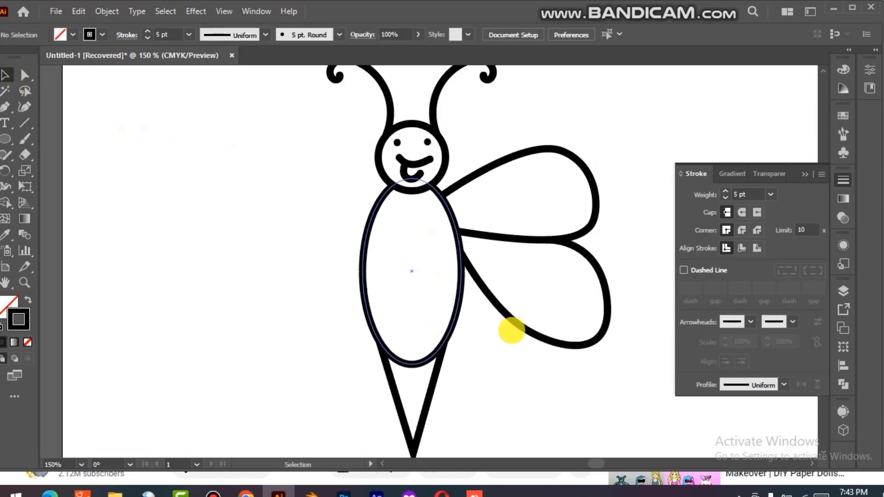
Step: Select both right wings and create a mirrored copy of them with Reflect across the vertical axis
click(544, 337)
right_click(491, 237)
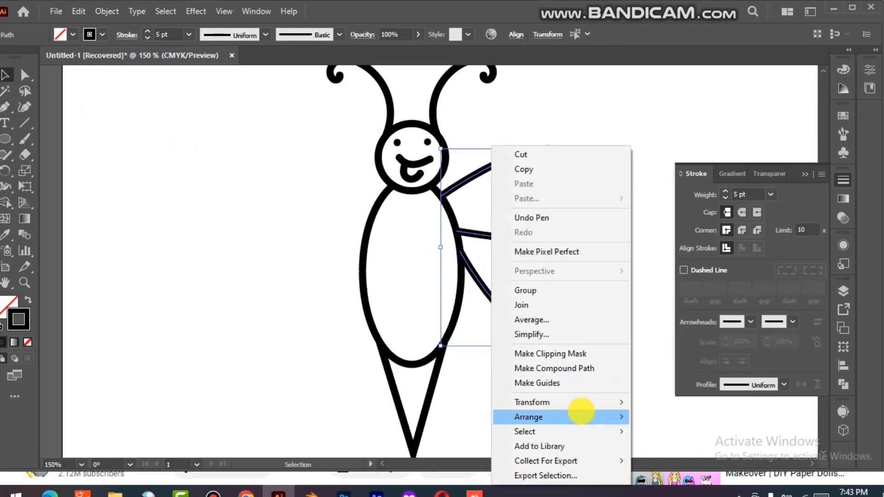
mouse_move(593, 403)
click(661, 340)
click(511, 385)
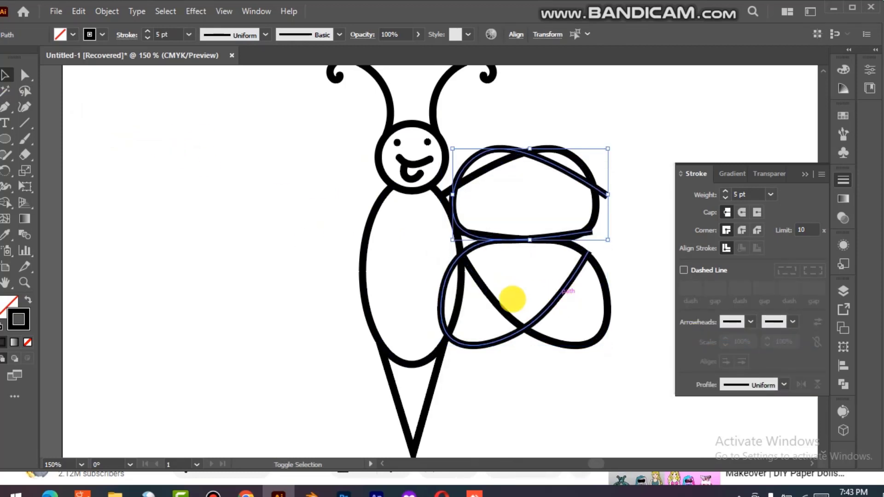
click(641, 226)
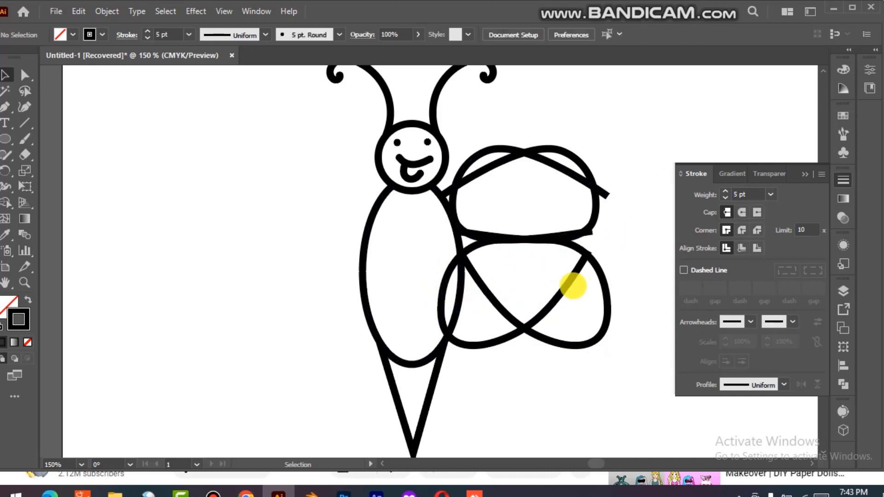
Step: Select both mirrored wings and move them left until they overlap the head and body
click(571, 285)
shift+click(603, 194)
key(Left)
key(Left)
key(Left)
key(Left)
key(Left)
key(Left)
key(Left)
key(Left)
key(Left)
key(Left)
key(Left)
key(Left)
key(Left)
key(Left)
key(Left)
key(Left)
key(Left)
key(Left)
key(Left)
key(Left)
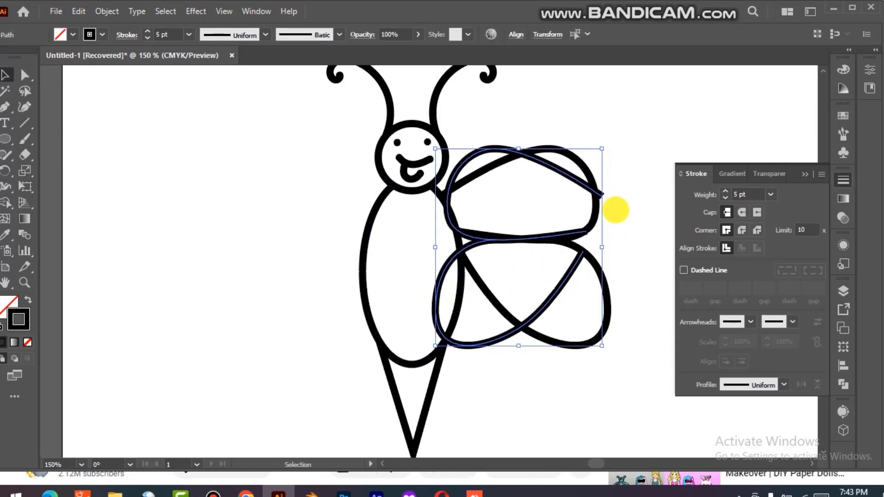
key(Left)
key(Left)
key(Left)
key(Left)
key(Left)
key(Left)
key(Left)
key(Left)
key(Left)
key(Left)
key(Left)
key(Left)
key(Left)
key(Left)
key(Left)
key(Left)
key(Left)
key(Left)
key(Left)
key(Left)
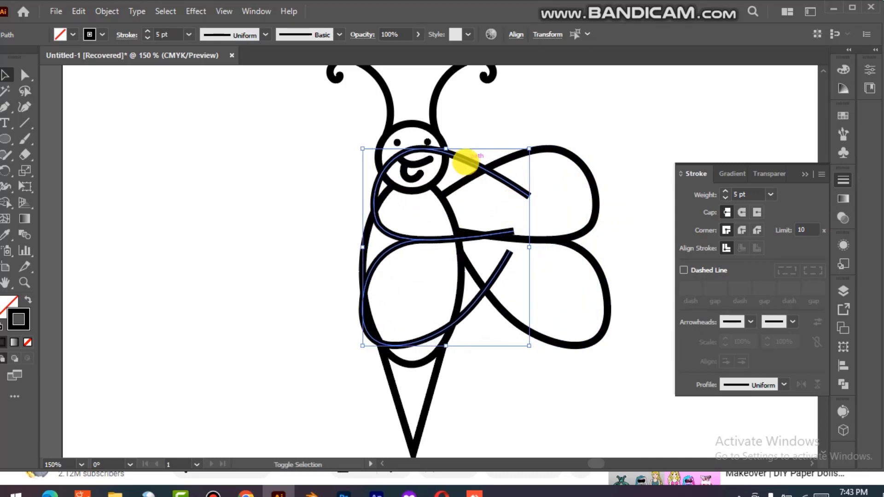
shift+click(465, 161)
double_click(502, 184)
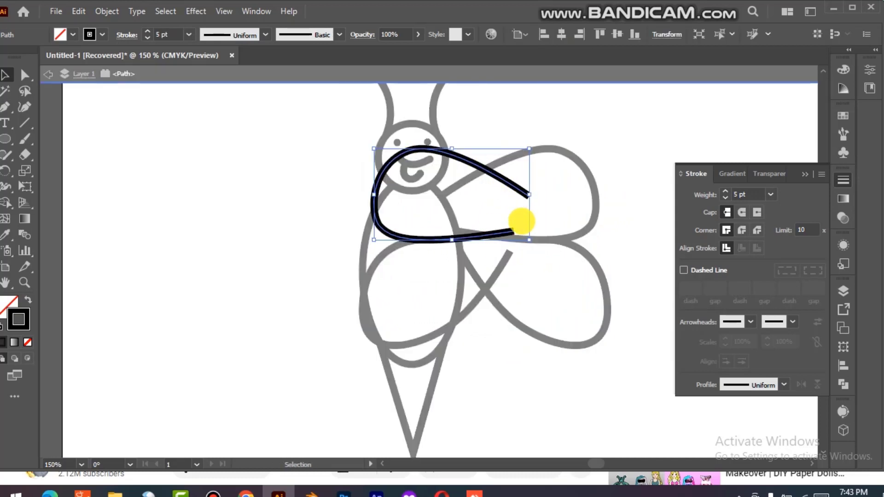
click(533, 82)
shift+click(507, 257)
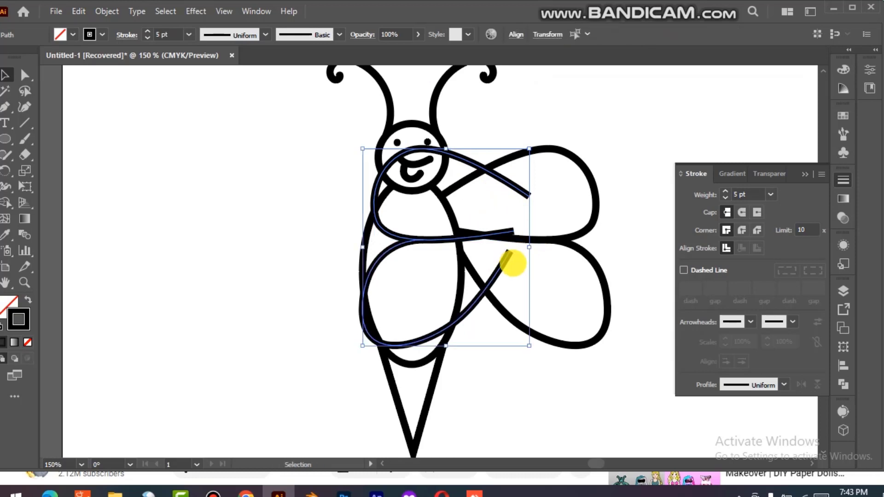
key(a)
key(v)
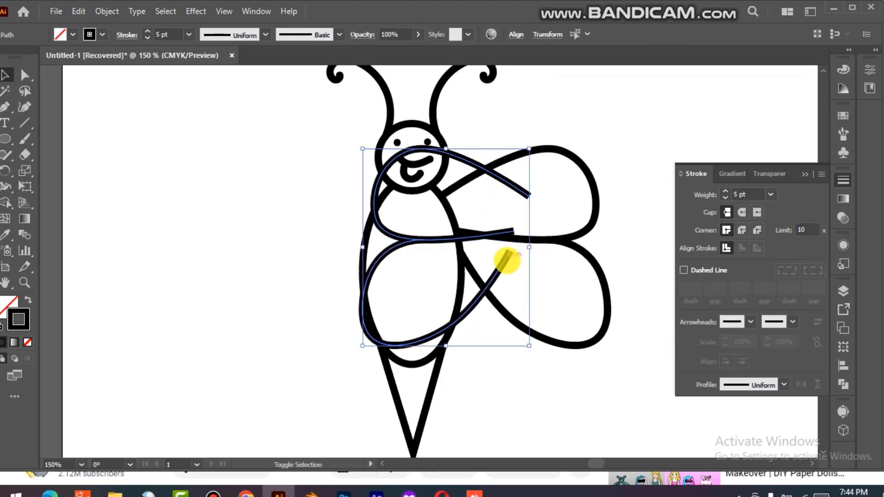
drag(507, 258, 508, 258)
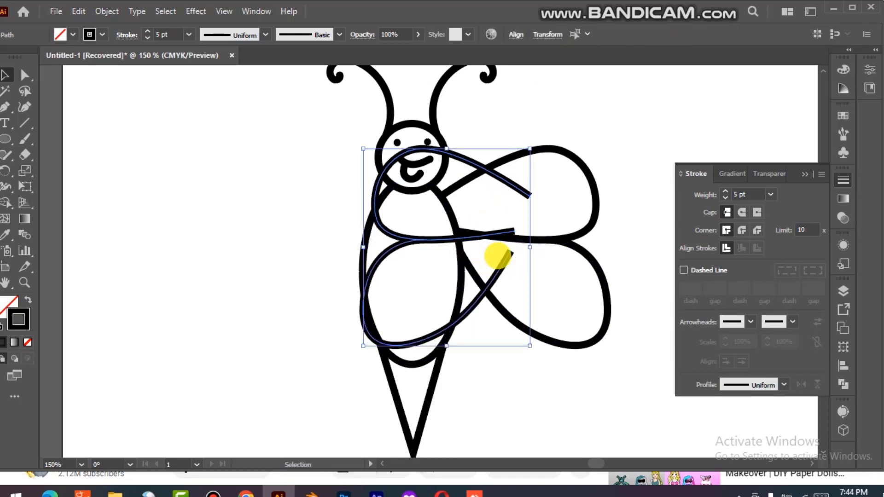
Step: Move both mirrored wings further left until their open ends meet the body's left edge, then deselect them
key(Left)
key(Left)
key(Left)
key(Left)
key(Left)
key(Left)
key(Left)
key(Left)
key(Left)
key(Left)
key(Left)
key(Left)
key(Left)
key(Left)
key(Left)
key(Left)
key(Left)
key(Left)
key(Left)
key(Left)
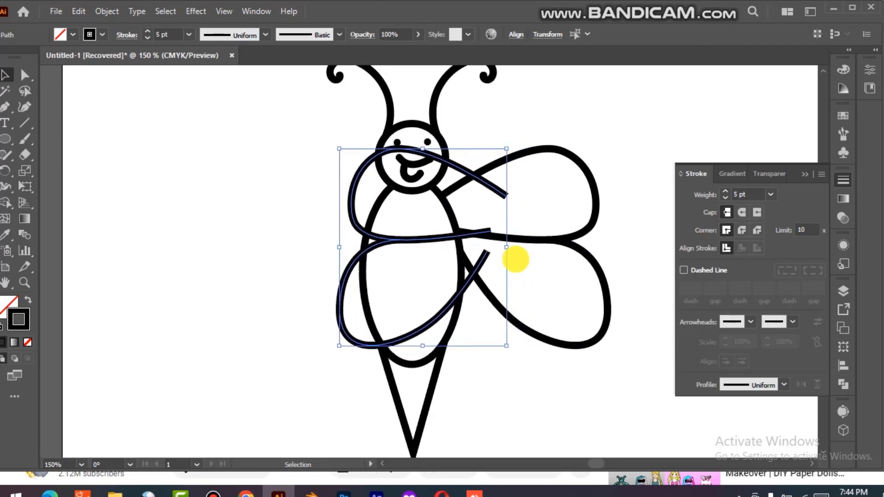
key(Left)
key(Left)
key(Left)
key(Left)
key(Left)
key(Left)
key(Left)
key(Left)
key(Left)
key(Left)
key(Left)
key(Left)
key(Left)
key(Left)
key(Left)
key(Left)
key(Left)
key(Left)
key(Left)
key(Left)
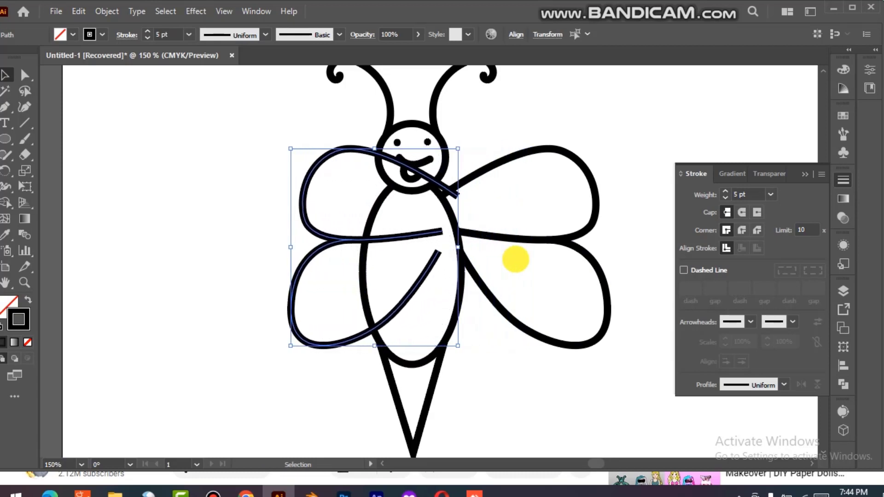
key(Left)
key(Left)
key(Left)
key(Left)
key(Left)
key(Left)
key(Left)
key(Left)
key(Left)
key(Left)
key(Left)
key(Left)
key(Left)
key(Left)
key(Left)
key(Left)
key(Left)
key(Left)
key(Left)
key(Left)
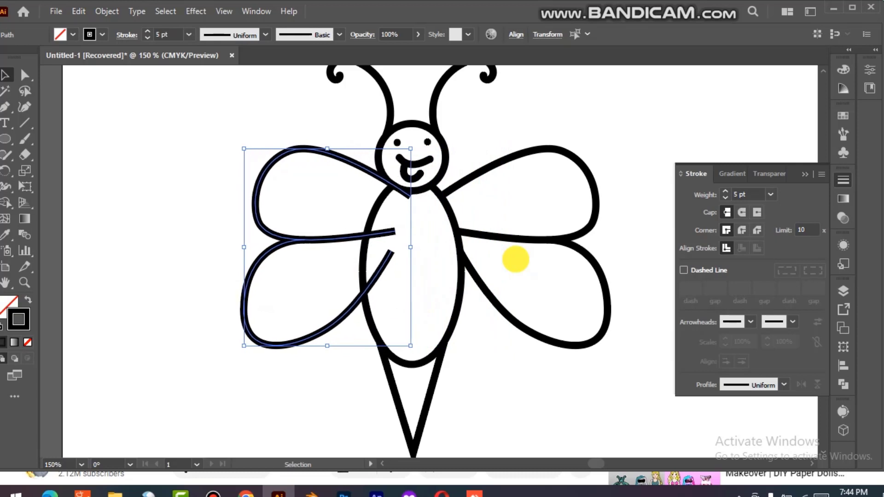
key(Left)
key(Left)
key(Left)
key(Left)
key(Left)
key(Left)
key(Left)
key(Left)
key(Left)
key(Left)
key(Left)
key(Left)
key(Left)
key(Left)
key(Left)
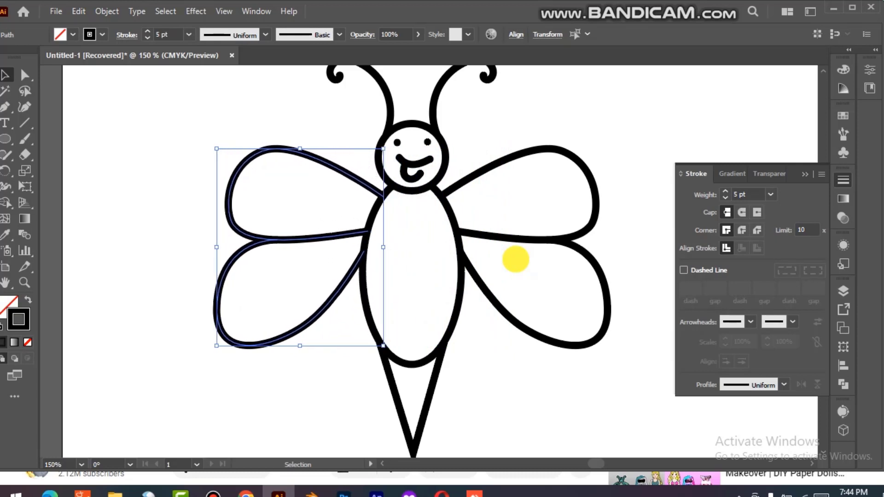
key(Left)
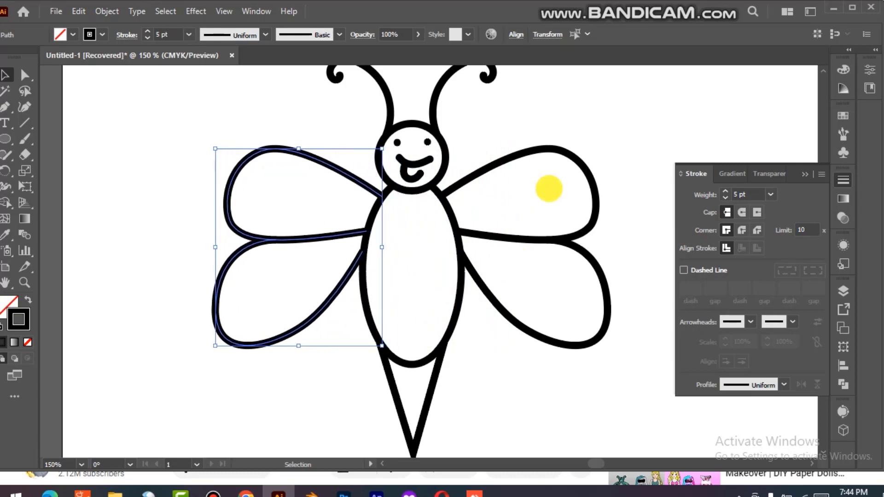
key(ctrl+shift+a)
Step: Draw a downward-curving stripe across the upper body just below the head with the Pen tool, ending on both body edges
key(ctrl+minus)
key(ctrl+minus)
drag(548, 235, 551, 238)
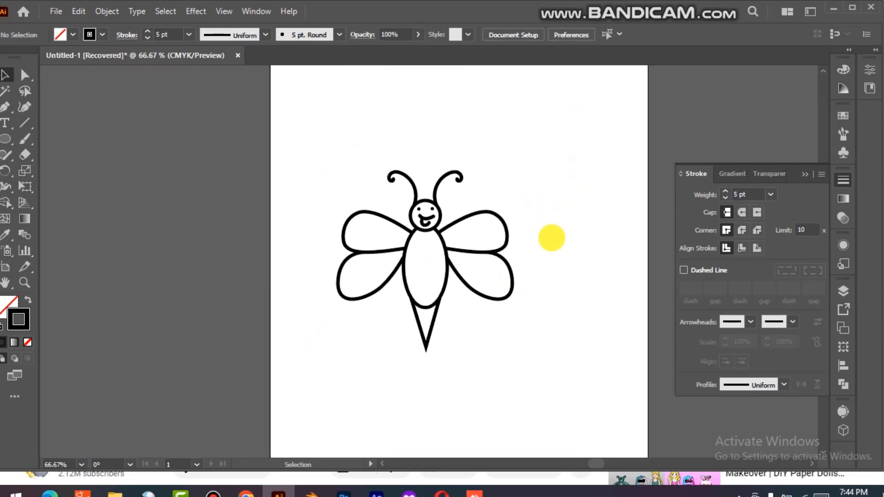
key(ctrl+plus)
key(ctrl+plus)
key(ctrl+plus)
key(ctrl+plus)
scroll(544, 286, up, 2)
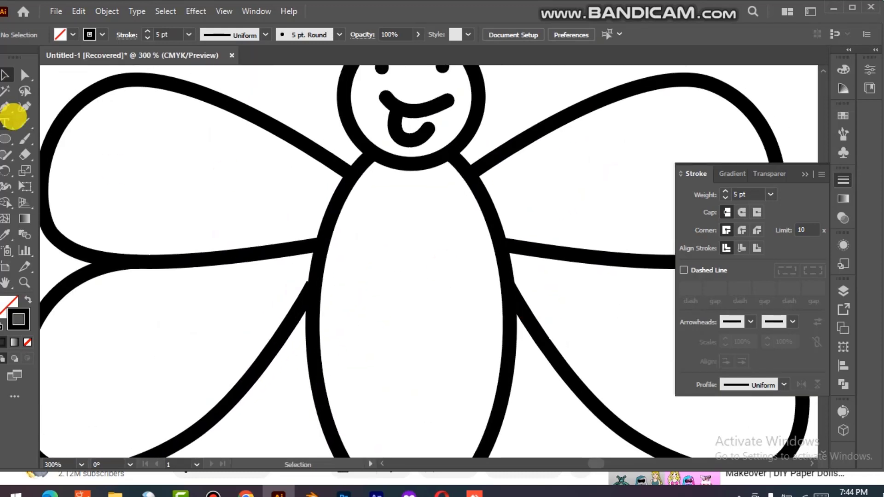
click(5, 106)
click(343, 189)
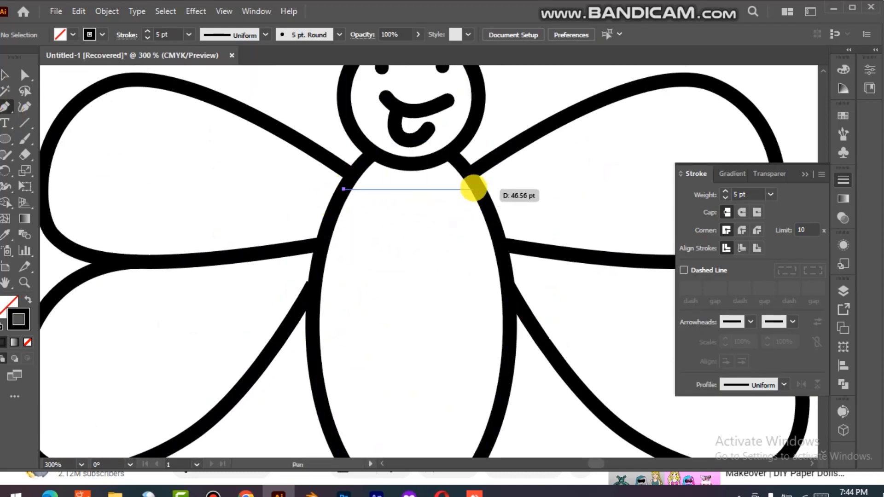
drag(477, 189, 548, 141)
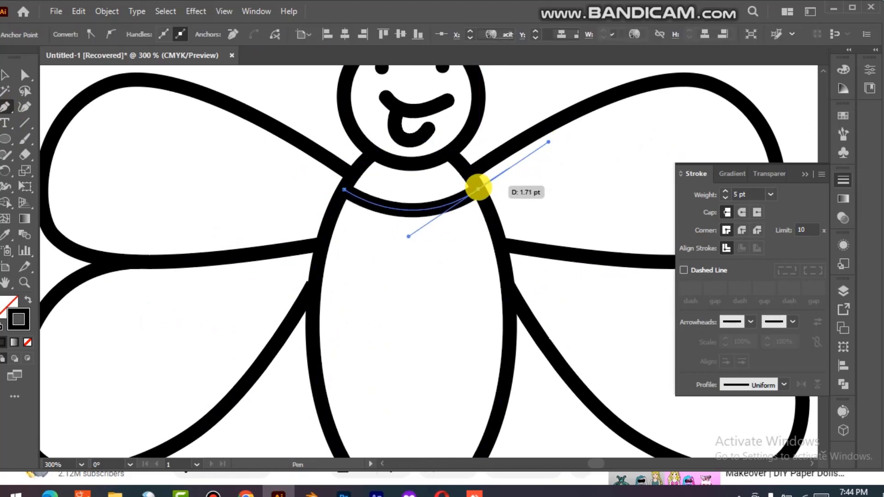
ctrl+click(456, 244)
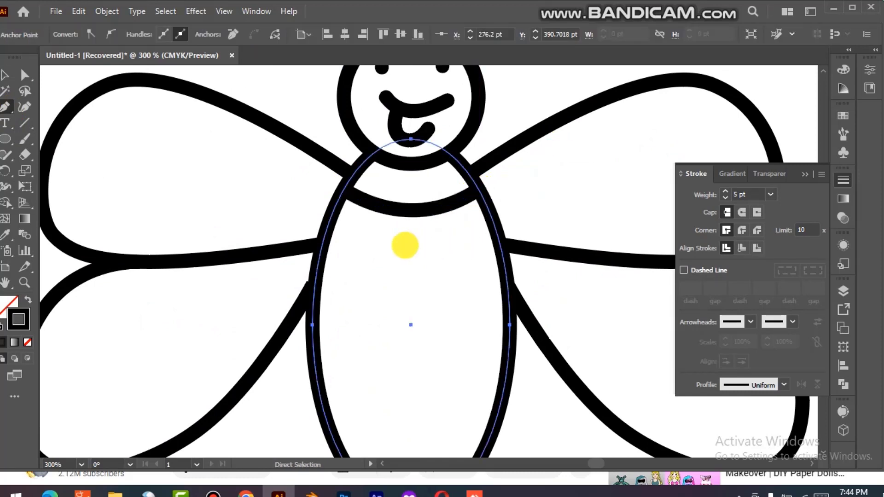
click(333, 211)
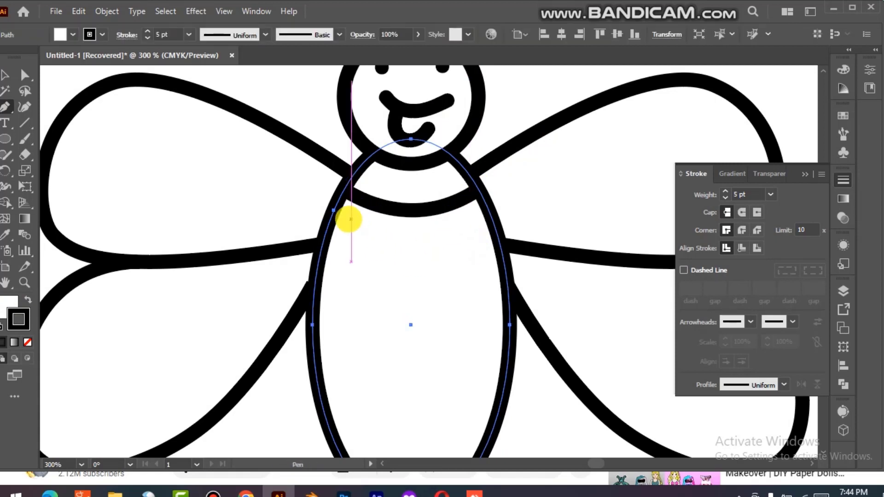
ctrl+click(290, 198)
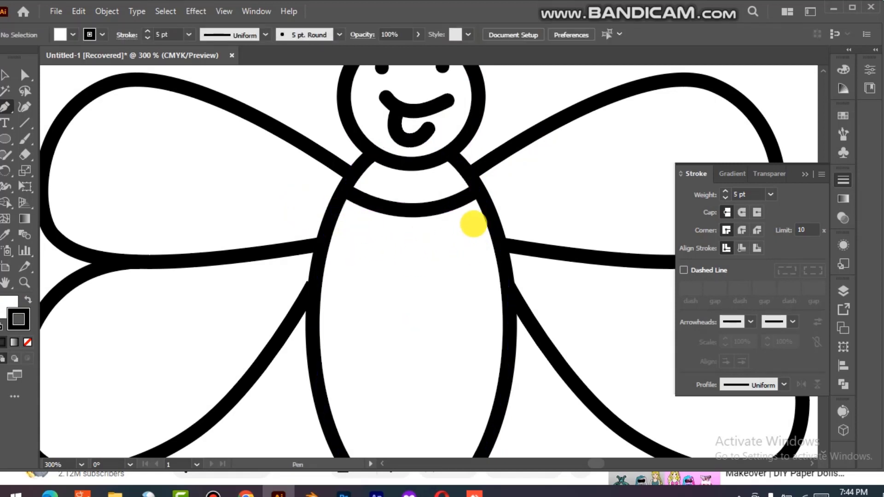
Step: Draw a second downward-curving stripe across the body just below the first one with the Pen tool
click(489, 211)
mouse_move(333, 214)
mouse_down()
mouse_move(227, 180)
mouse_move(218, 167)
mouse_move(233, 165)
mouse_up()
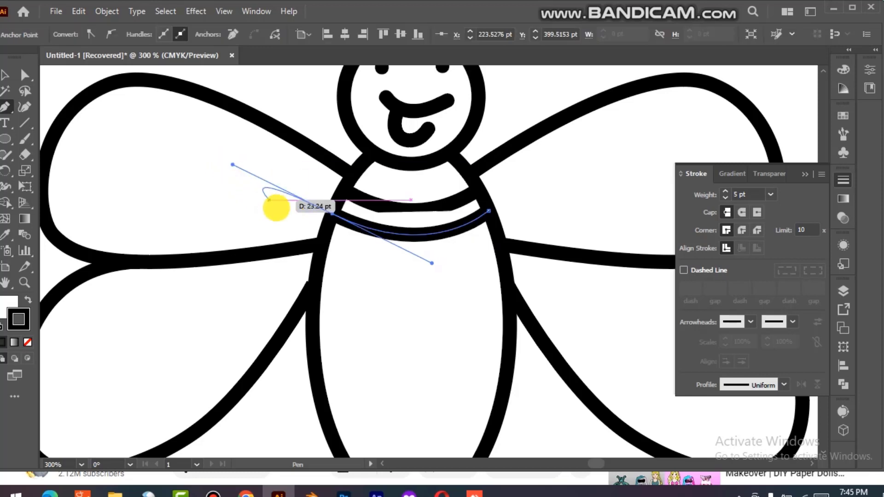
Step: Match the second stripe to the first stripe's appearance with the Eyedropper, after swapping and clearing its fill and stroke, and deselect it
key(x)
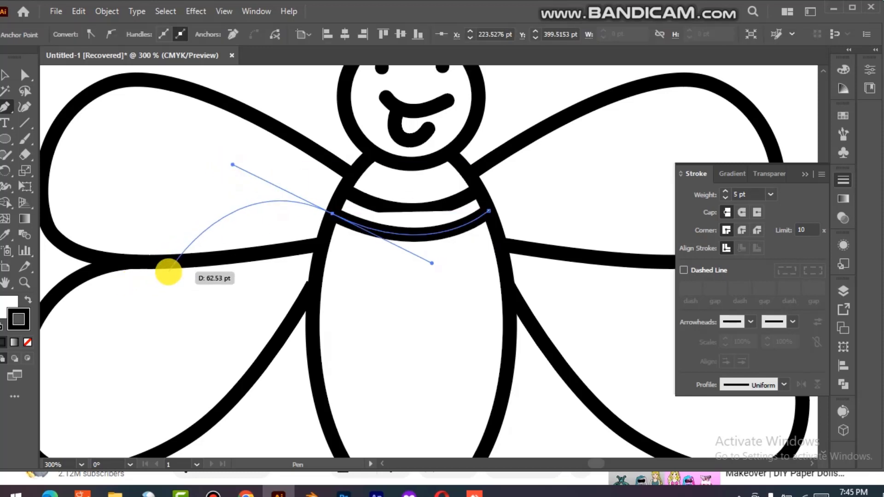
key(slash)
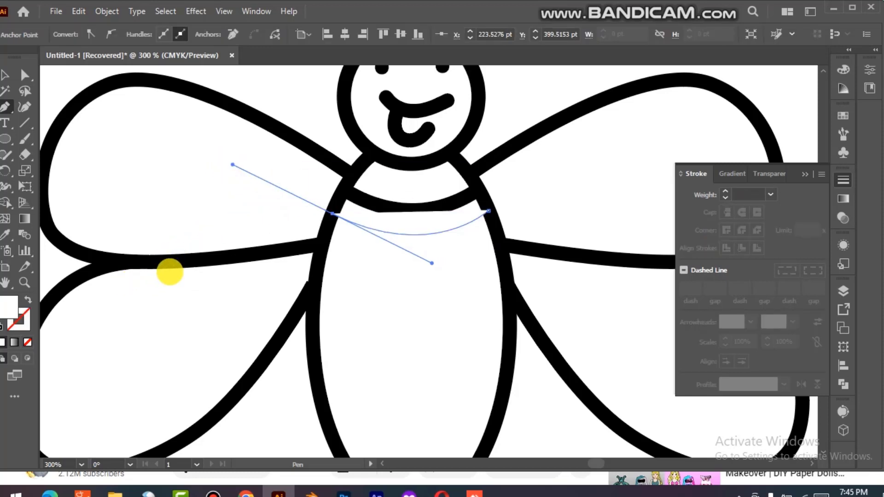
key(x)
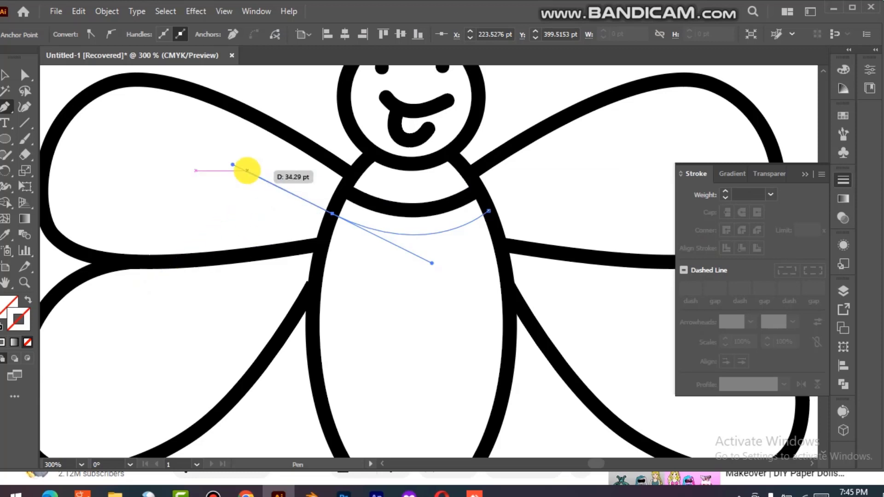
key(i)
click(355, 191)
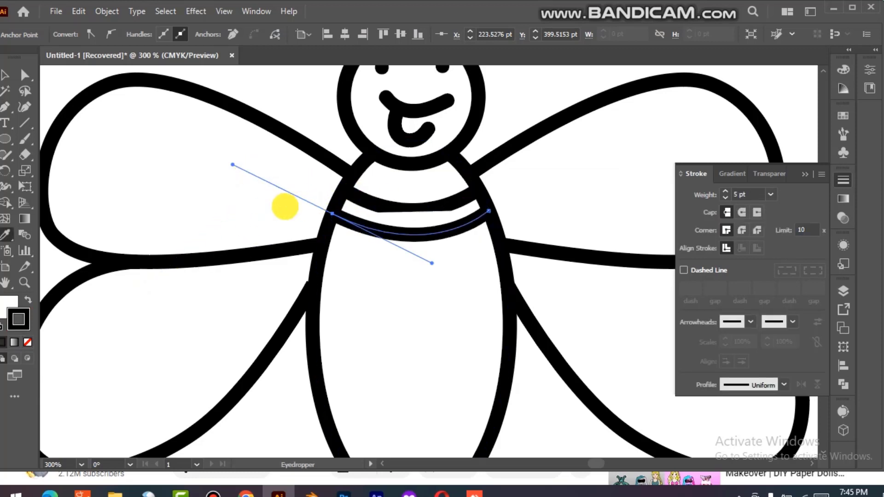
key(ctrl+shift+a)
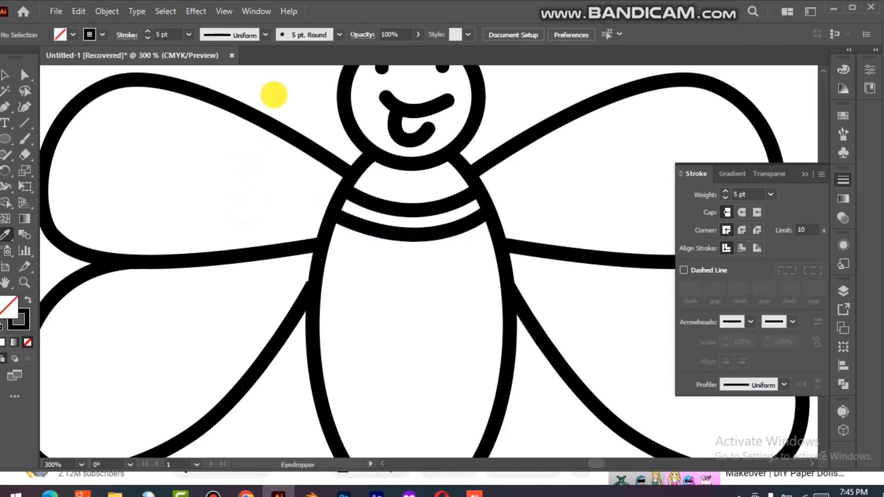
Step: Draw a third and a fourth downward-curving stripe across the middle of the body with the Pen tool, ending on both body edges
scroll(361, 255, down, 3)
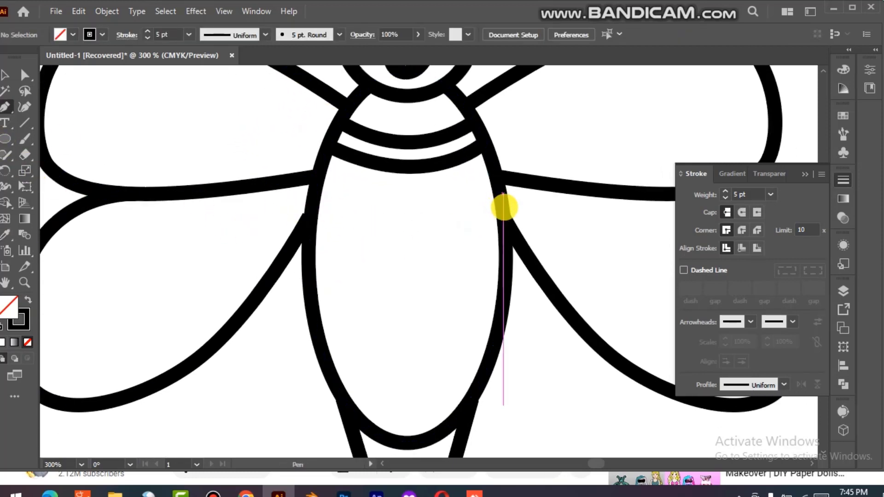
click(503, 201)
mouse_move(313, 202)
mouse_down()
mouse_move(208, 159)
mouse_move(211, 146)
mouse_up()
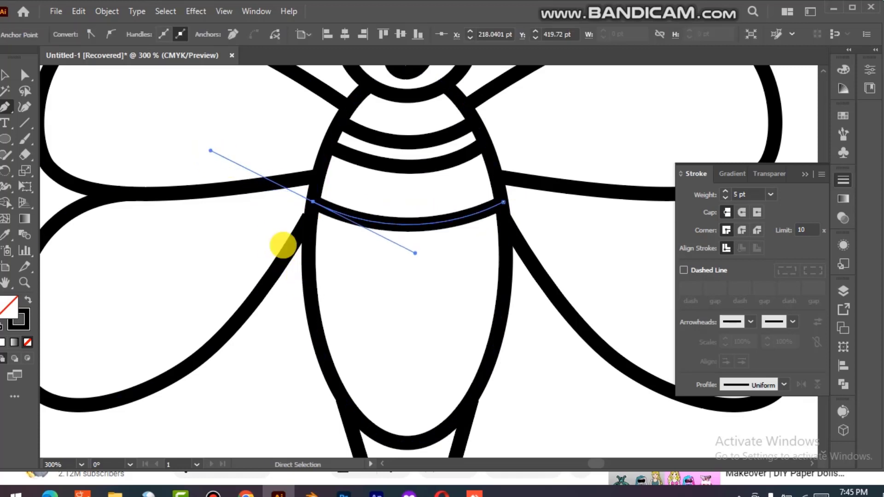
ctrl+click(283, 242)
click(309, 239)
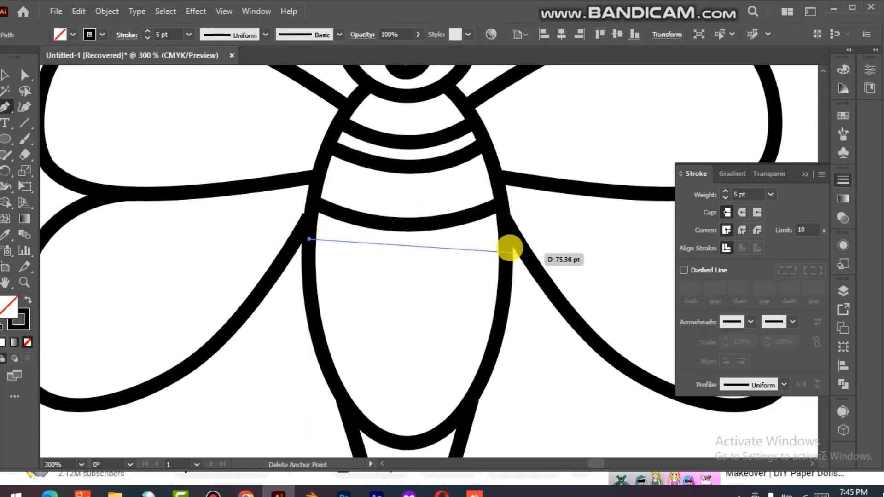
drag(504, 246, 619, 204)
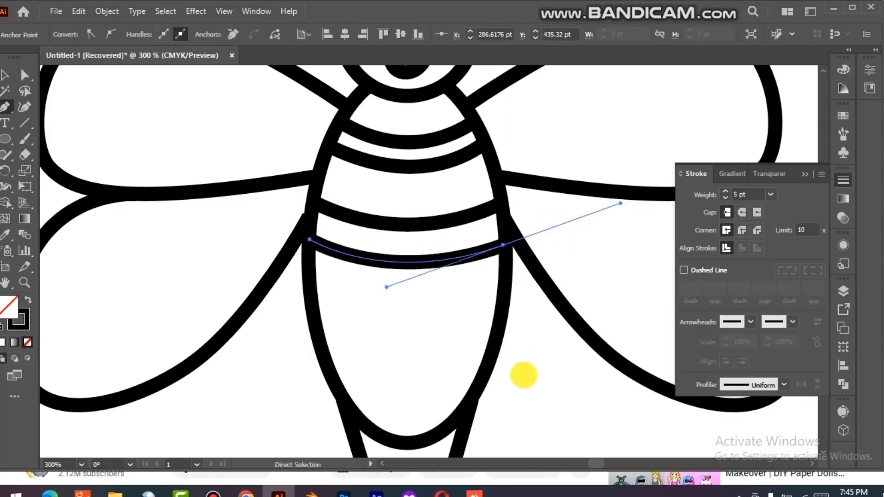
ctrl+click(524, 374)
Step: Draw two more downward-curving stripes close together across the lower body with the Pen tool, from edge to edge
scroll(481, 389, down, 3)
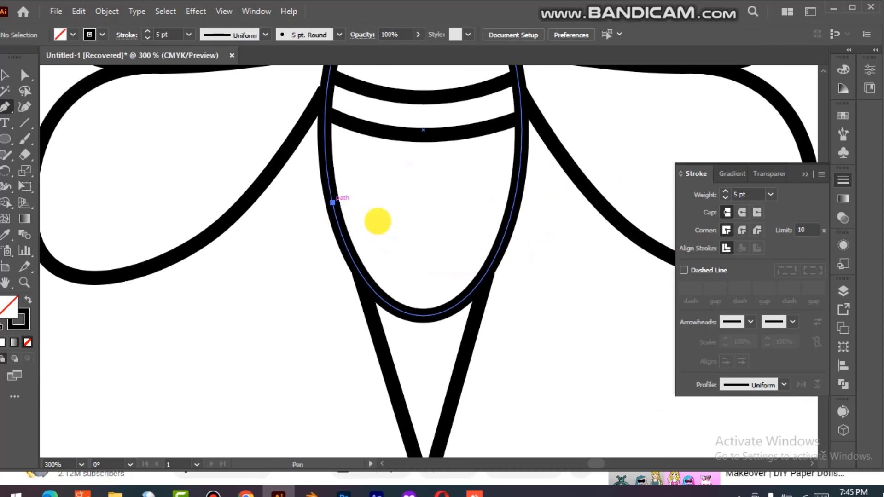
click(333, 202)
drag(513, 203, 611, 156)
ctrl+click(548, 270)
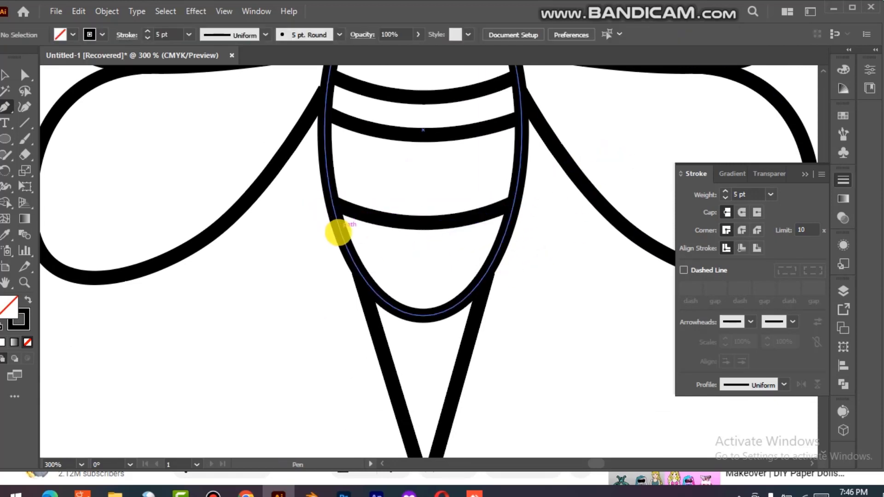
click(342, 238)
drag(504, 237, 590, 201)
ctrl+click(448, 401)
click(212, 494)
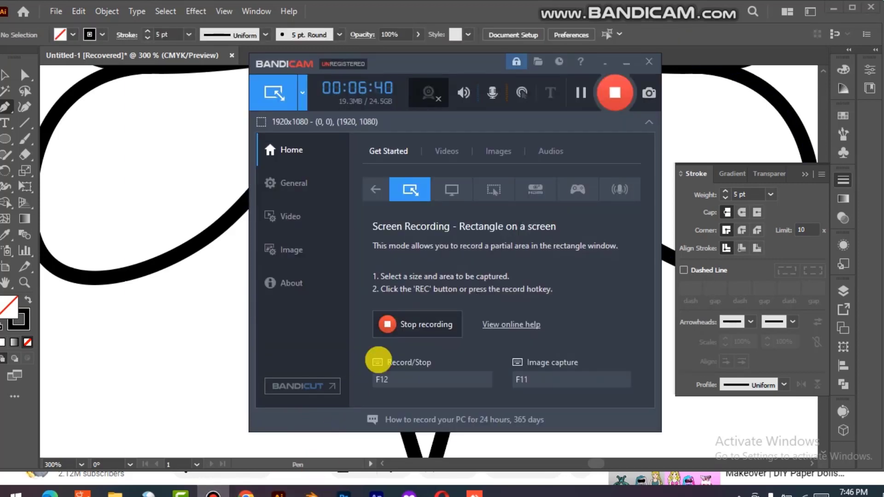
click(614, 62)
key(ctrl+minus)
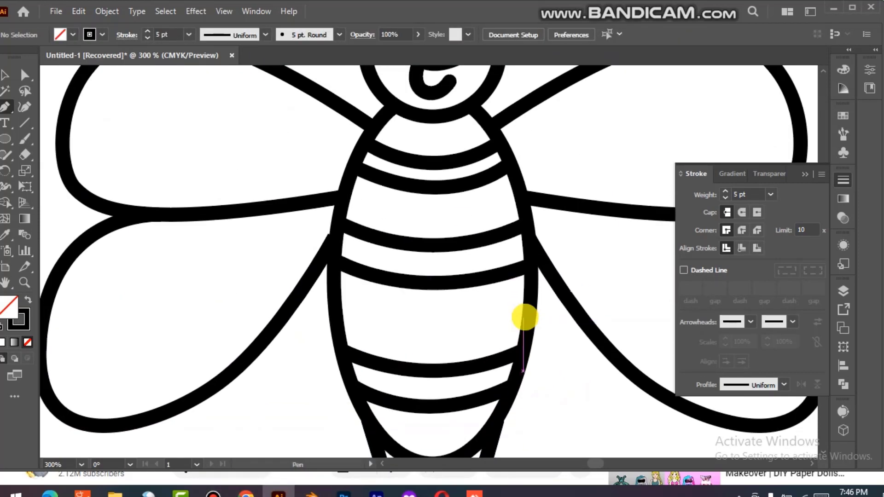
scroll(525, 317, up, 2)
key(ctrl+minus)
scroll(527, 285, up, 1)
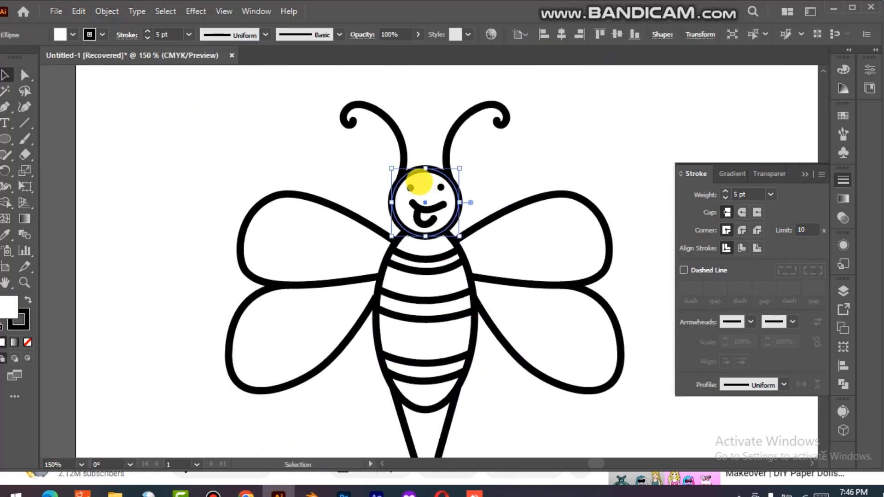
double_click(417, 184)
double_click(438, 77)
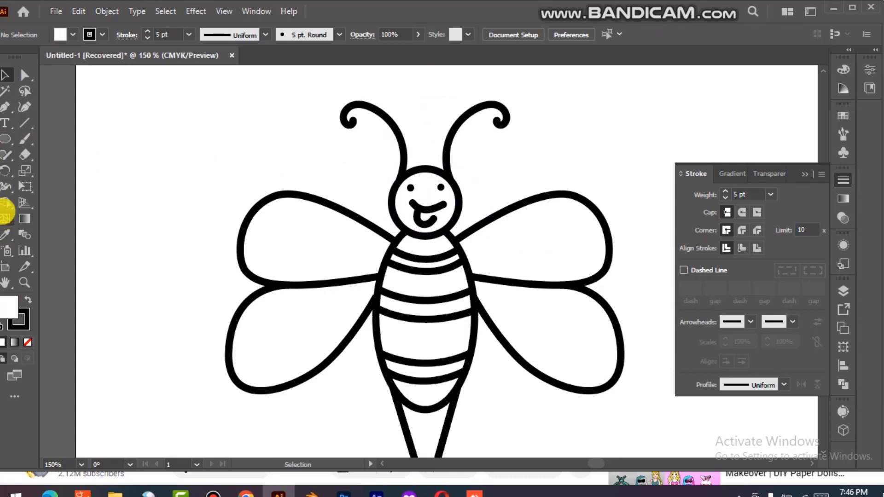
Step: Select the whole butterfly, set stroke and fill to blue, and fill the upper right wing using the Shape Builder
key(ctrl+a)
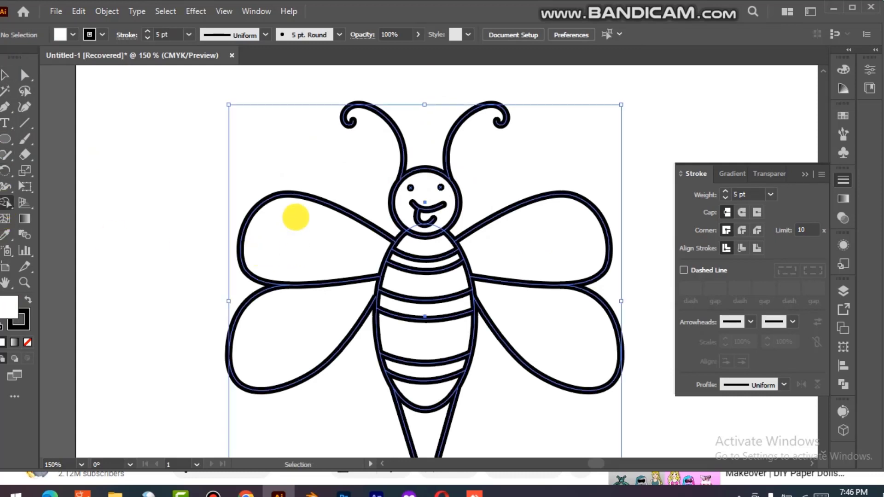
key(shift+m)
click(102, 34)
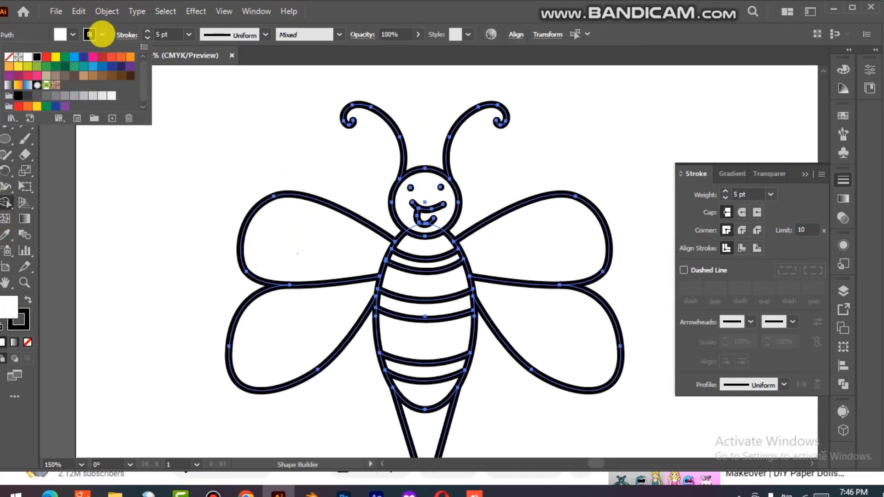
click(74, 52)
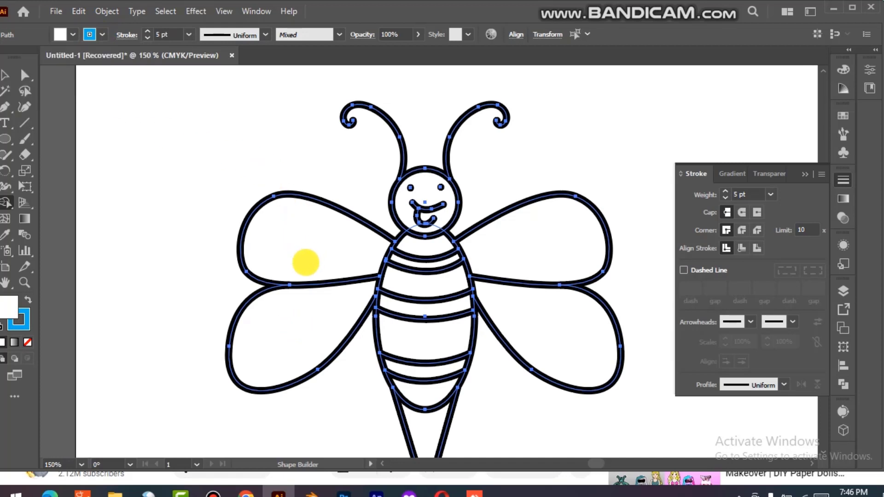
click(72, 34)
click(102, 34)
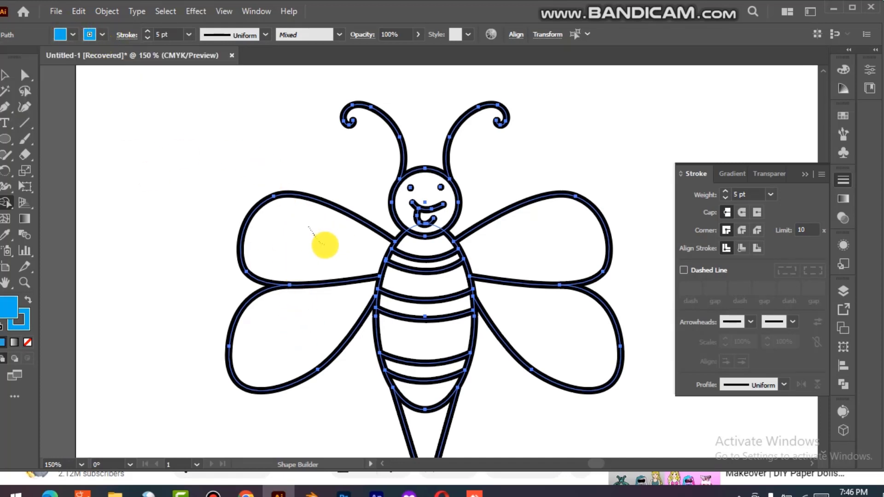
click(556, 234)
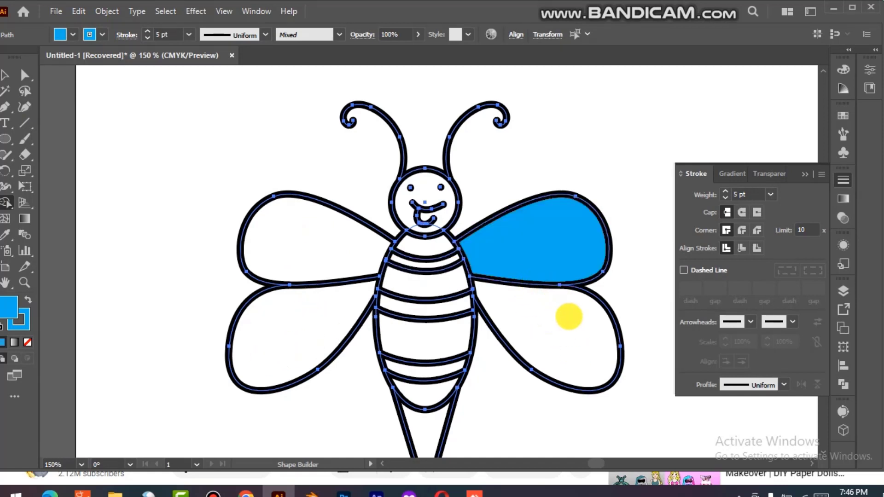
Step: Reselect the whole butterfly and try to fill the left wings with blue using the Shape Builder, then deselect everything
key(v)
drag(636, 127, 181, 407)
key(shift+m)
drag(259, 322, 330, 328)
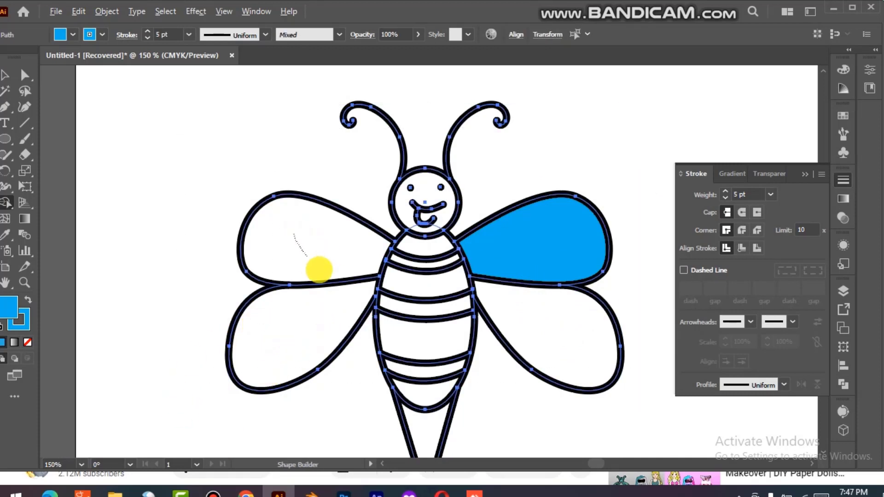
click(6, 74)
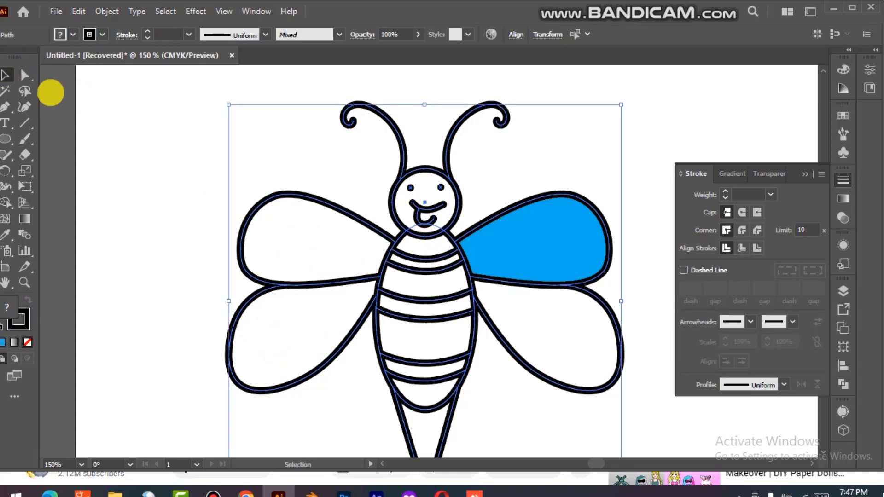
click(211, 145)
key(ctrl+minus)
key(ctrl+minus)
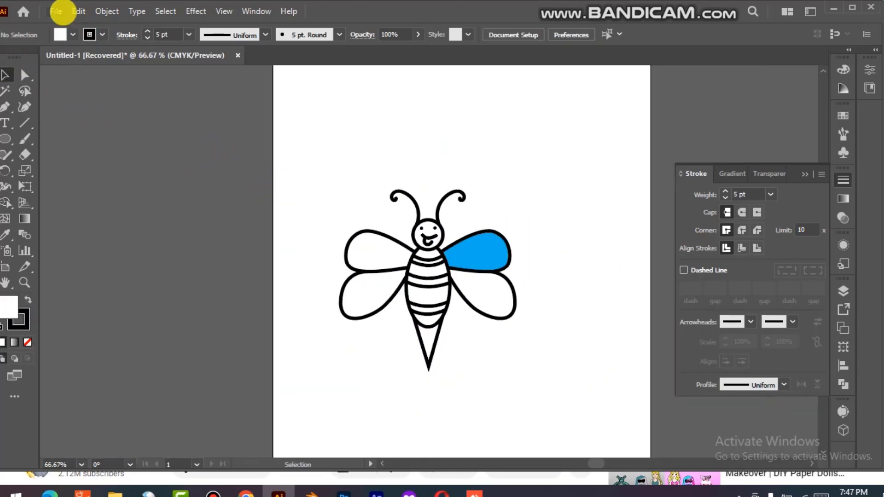
click(57, 10)
click(107, 11)
click(107, 131)
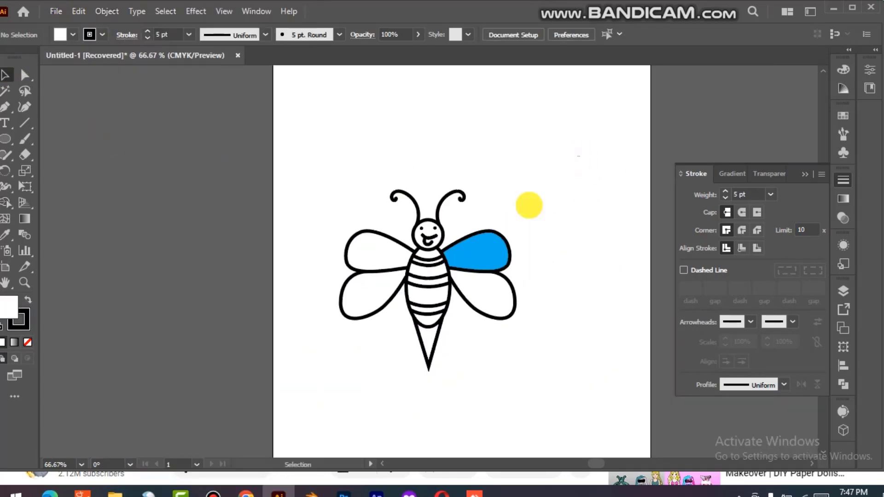
Step: Try to reshape both antennae by selecting and moving their upper anchor points with the Direct Selection tool
drag(577, 158, 290, 376)
drag(491, 164, 382, 199)
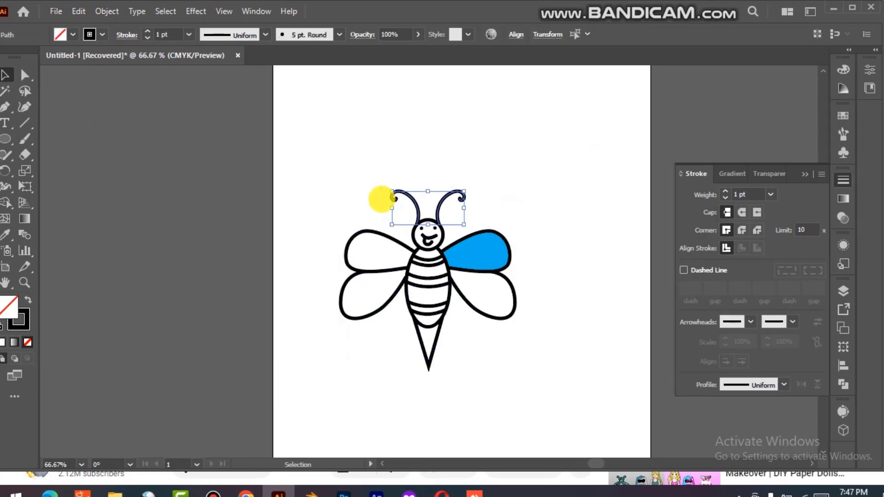
click(25, 75)
drag(477, 150, 387, 197)
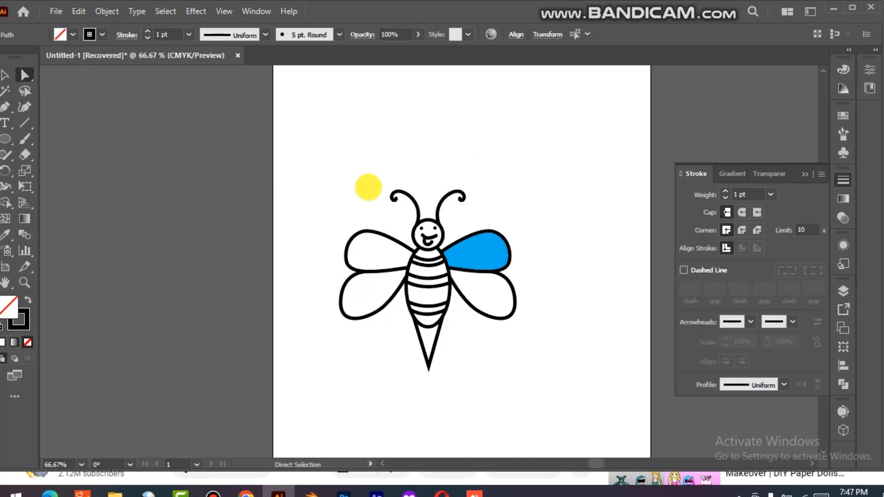
click(368, 186)
drag(509, 163, 362, 203)
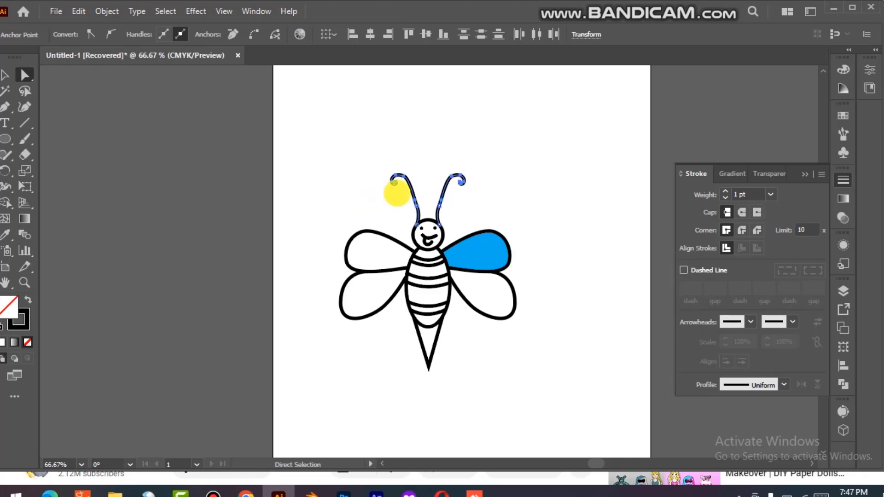
drag(479, 174, 395, 204)
click(448, 212)
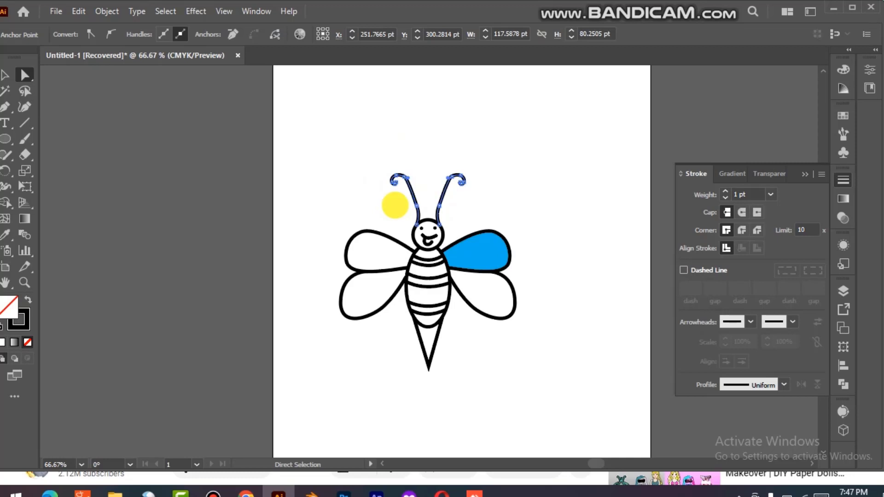
drag(478, 158, 373, 192)
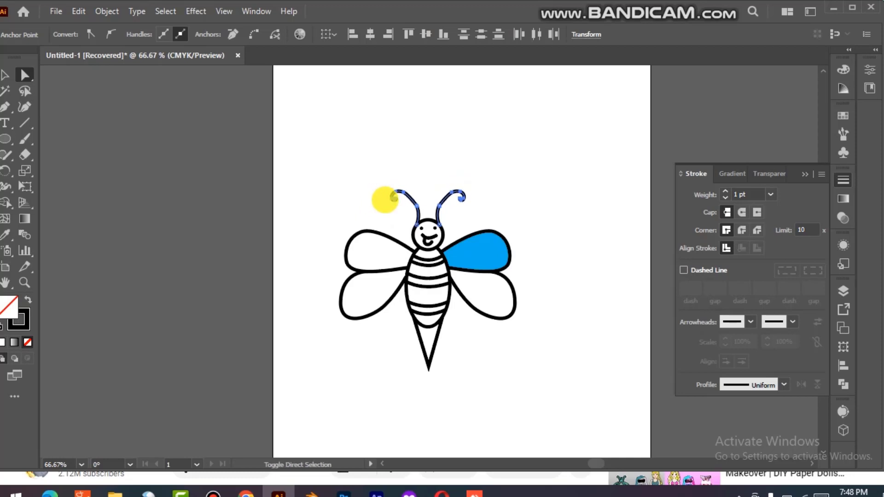
Step: Delete the curled upper parts of both antennae, along with the right antenna's remaining upper anchor points
key(ctrl+equal)
key(ctrl+equal)
key(ctrl+equal)
key(ctrl+equal)
key(ctrl+equal)
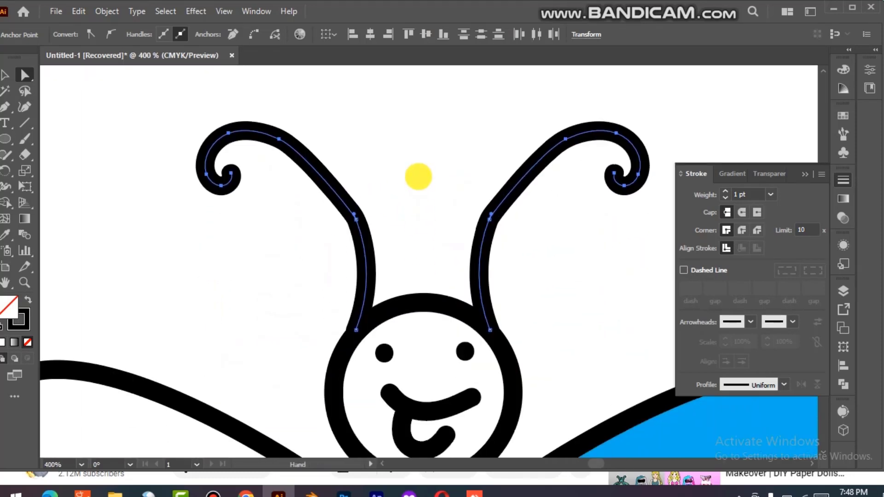
key(Delete)
drag(530, 187, 456, 209)
key(Delete)
Step: Delete the leftover antenna stubs on both sides of the head, leaving the head circle intact
drag(517, 204, 483, 339)
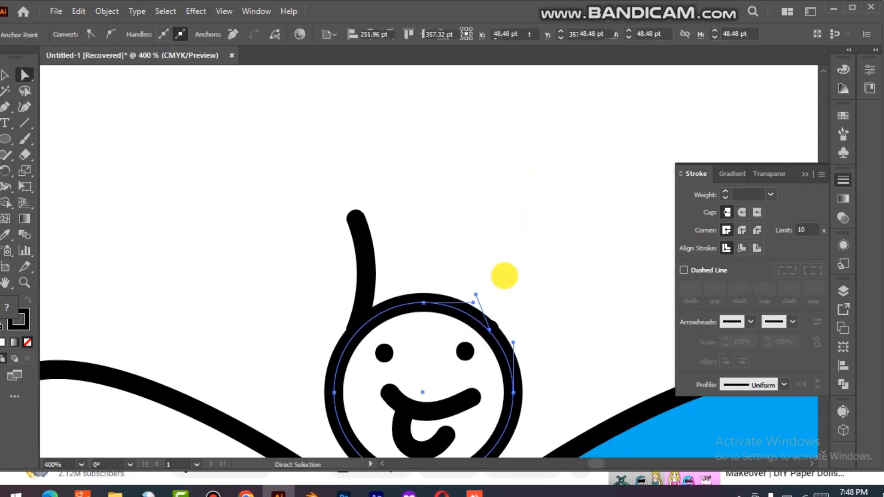
click(493, 270)
key(ctrl+z)
key(v)
drag(532, 138, 454, 246)
key(Delete)
drag(391, 184, 318, 256)
key(Delete)
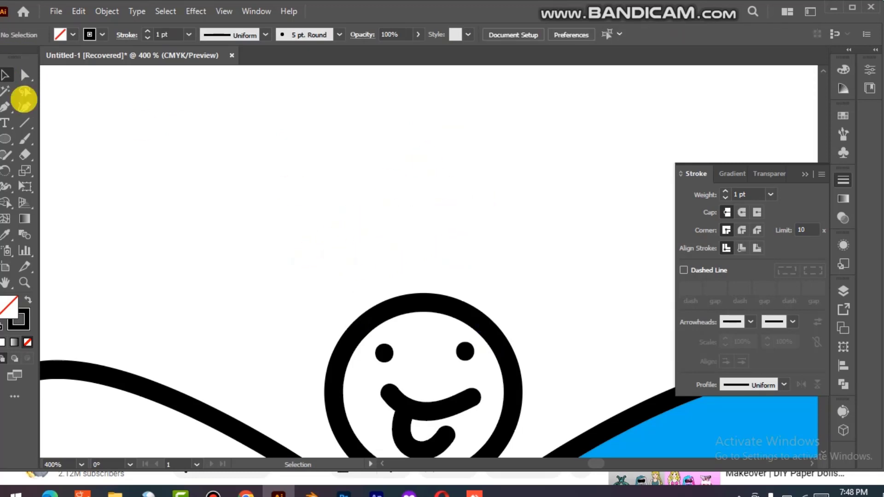
Step: Draw a new antenna with the Paintbrush, rising from the head's upper right edge and curling inward at its tip
key(ctrl+minus)
scroll(99, 198, up, 4)
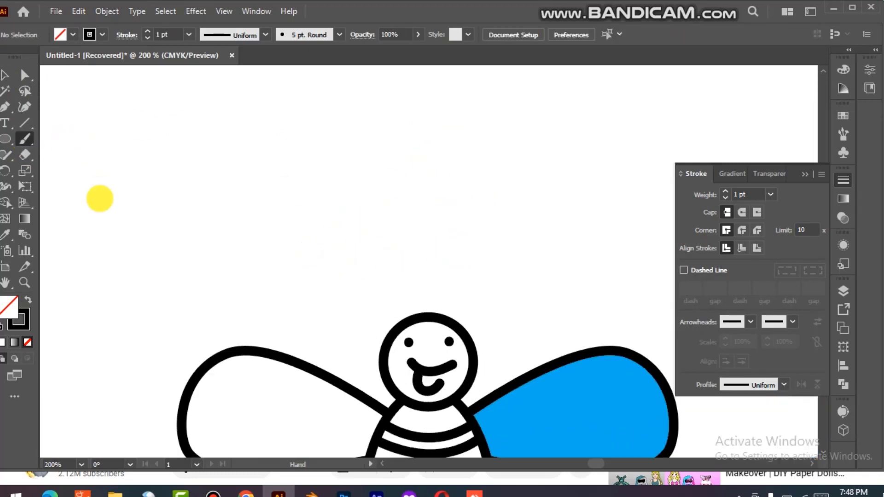
mouse_move(428, 356)
mouse_down()
mouse_move(444, 289)
mouse_move(487, 234)
mouse_move(561, 226)
mouse_move(528, 264)
mouse_up()
Step: Select the new antenna and nudge it slightly left so its base sits on the head's outline
click(6, 75)
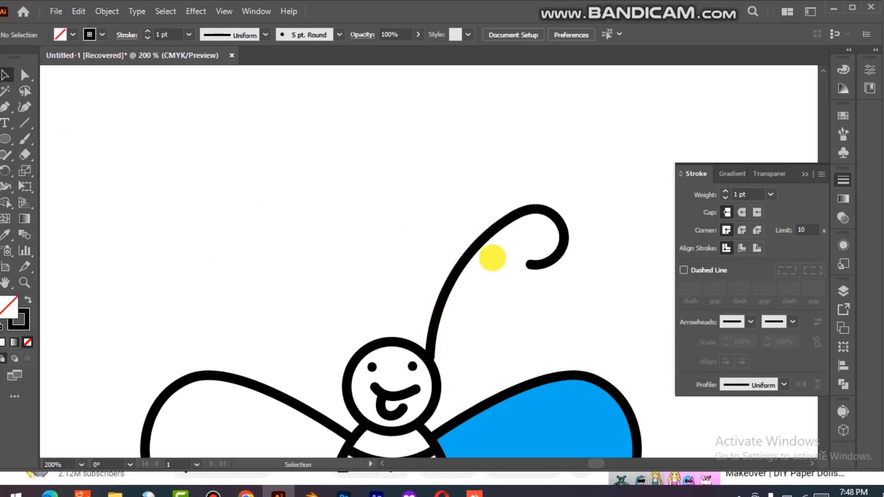
click(561, 213)
key(Left)
key(Left)
key(Left)
key(Left)
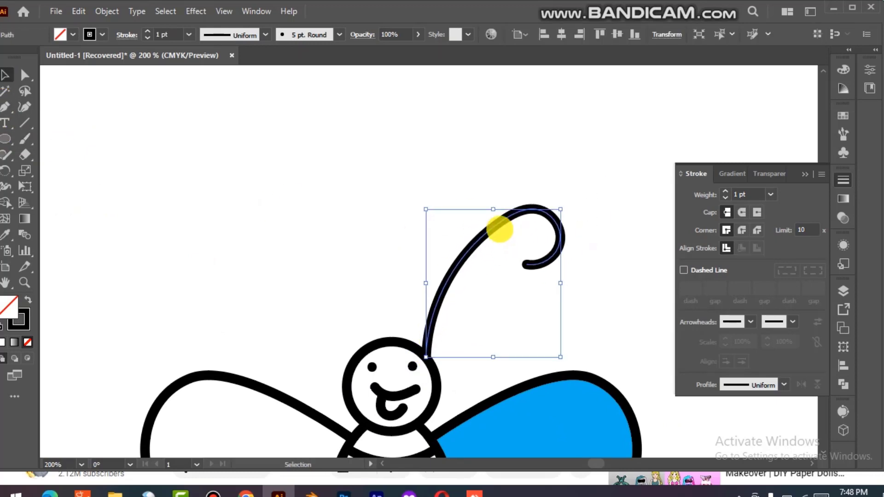
Step: Create a copy of the antenna reflected across the vertical axis and place it on the head's upper left edge
right_click(500, 229)
mouse_move(588, 401)
click(700, 335)
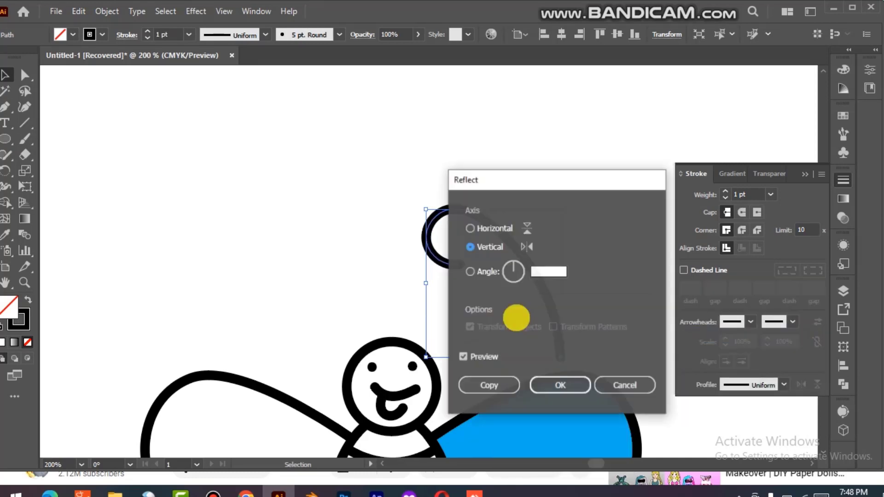
click(492, 386)
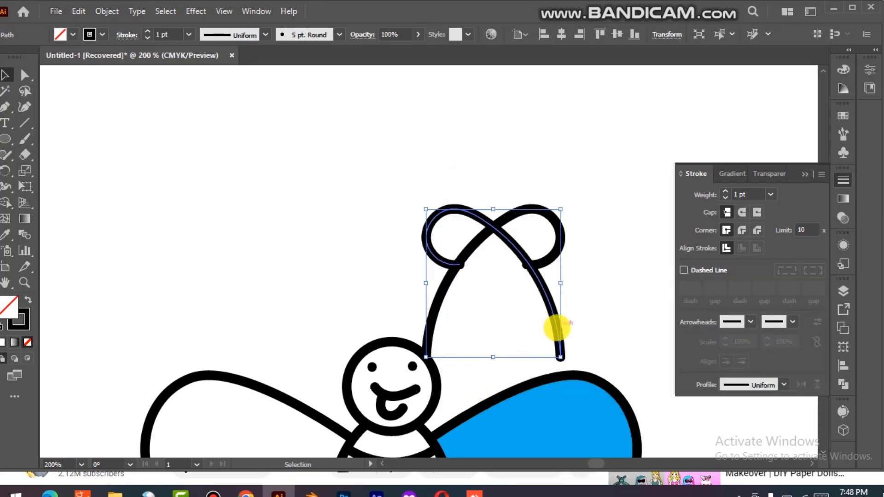
drag(558, 328, 351, 314)
click(353, 156)
scroll(476, 254, down, 2)
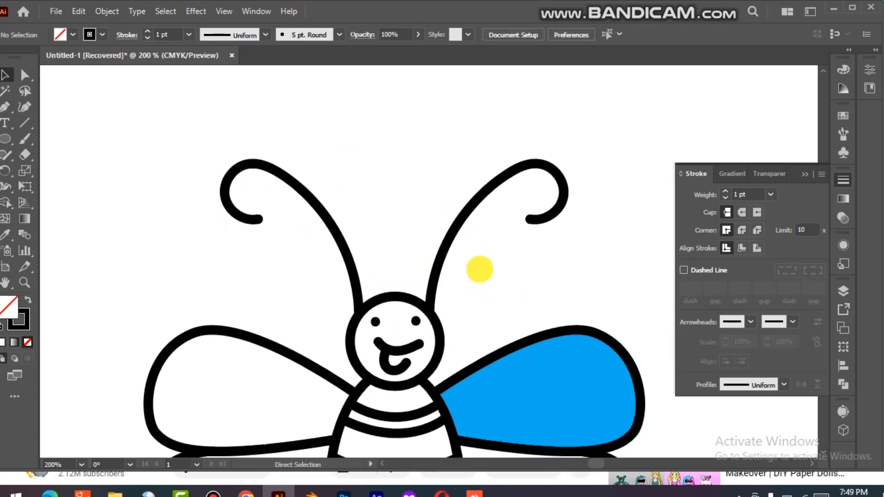
Step: Paint a round dot on the curled tip of each antenna with the Paintbrush
key(ctrl+plus)
key(b)
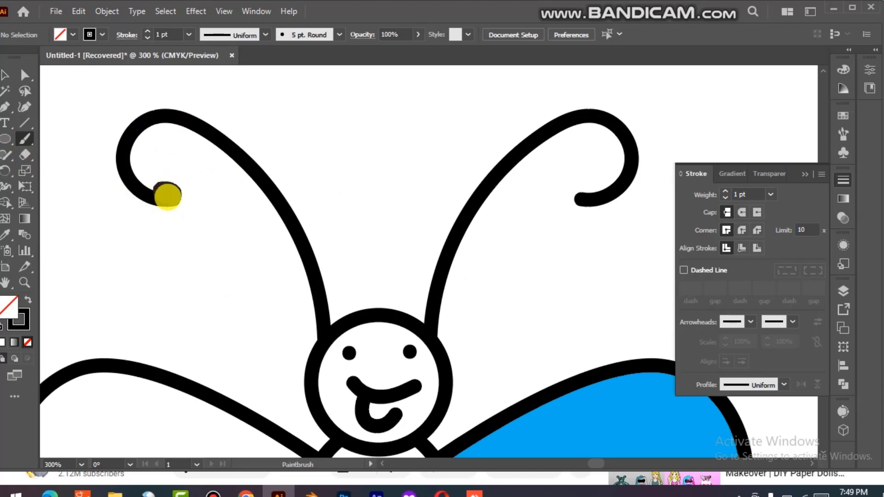
click(167, 195)
click(583, 190)
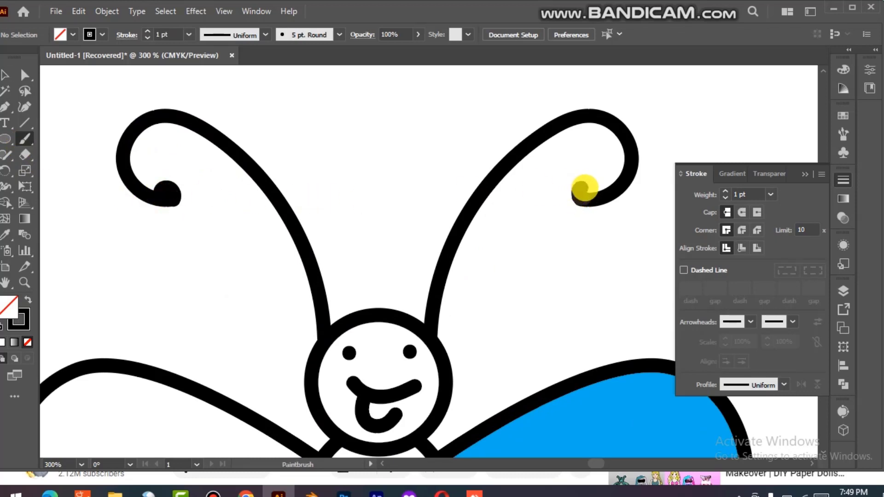
Step: Select the whole butterfly and expand its brush strokes into filled shapes
key(ctrl+1)
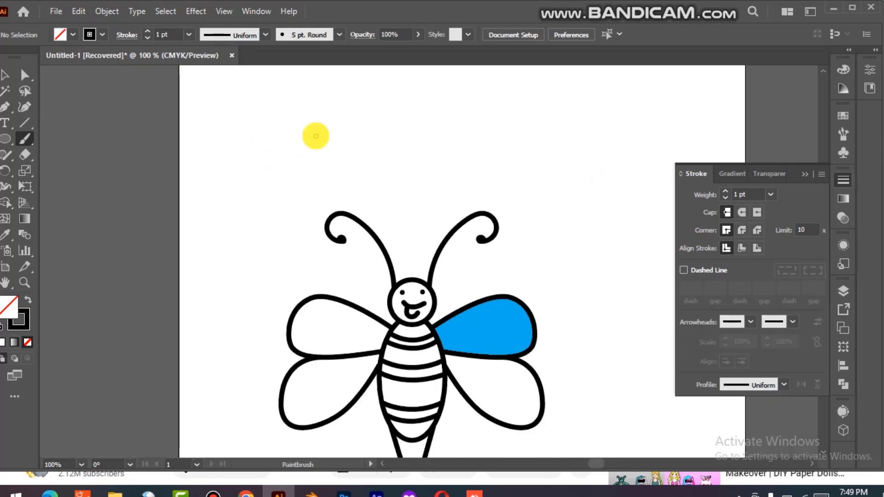
scroll(386, 237, down, 2)
drag(386, 238, 381, 199)
click(450, 221)
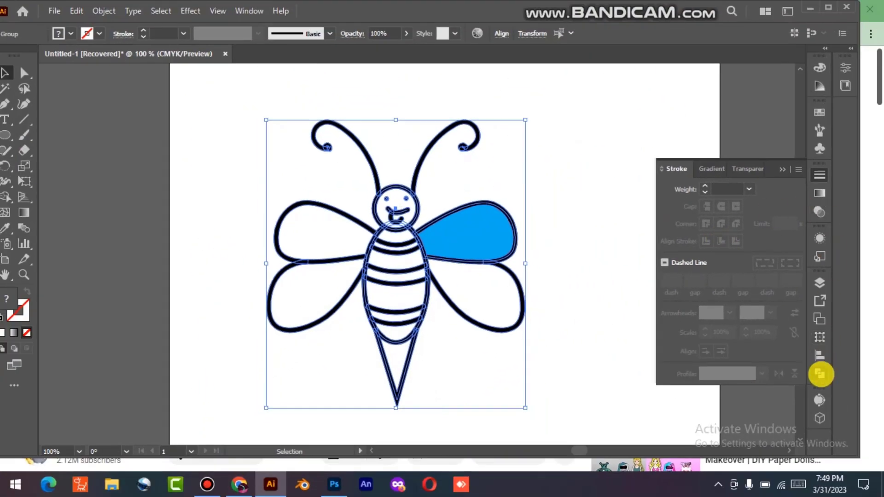
Step: Divide the expanded butterfly artwork into separate pieces with the Pathfinder, leaving nothing selected
click(820, 374)
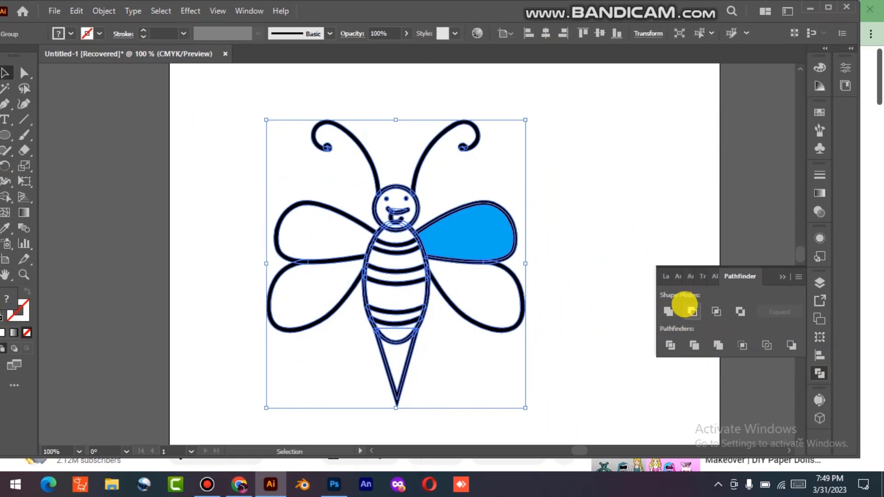
click(671, 345)
click(630, 198)
drag(294, 303, 230, 364)
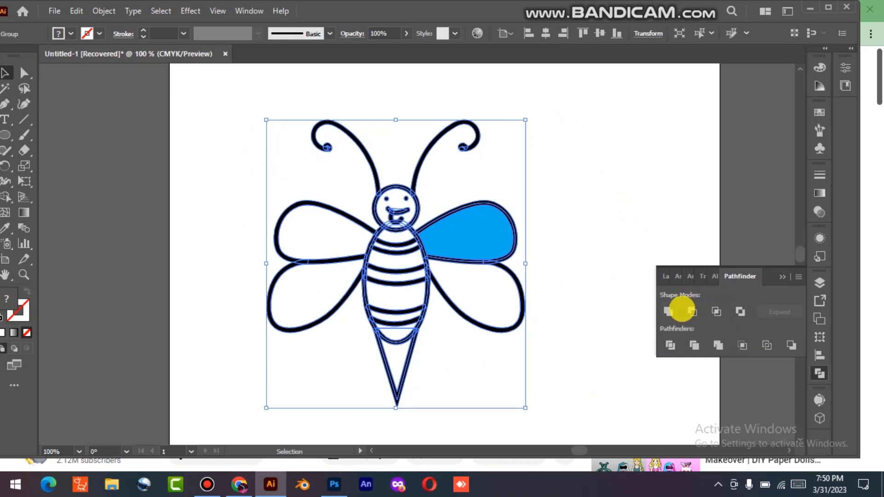
click(601, 194)
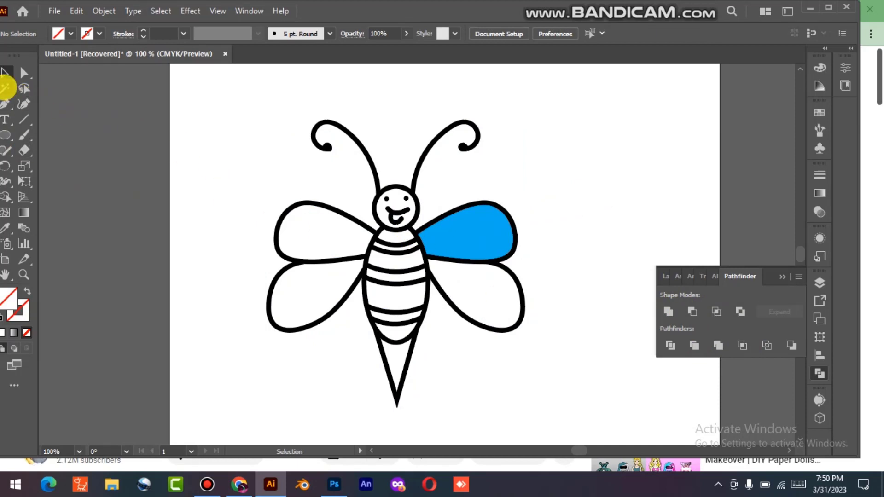
Step: Select all black pieces by colour with the Magic Wand and unite them into one outline shape
click(6, 88)
click(312, 134)
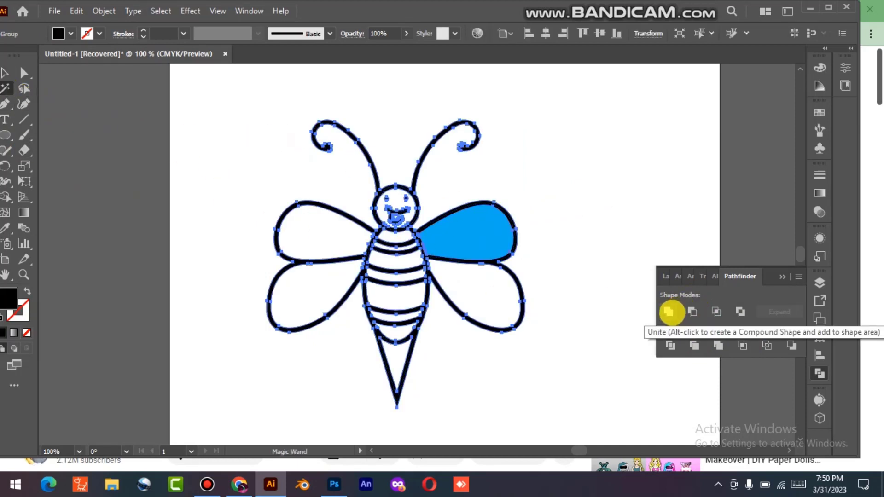
click(6, 73)
click(381, 221)
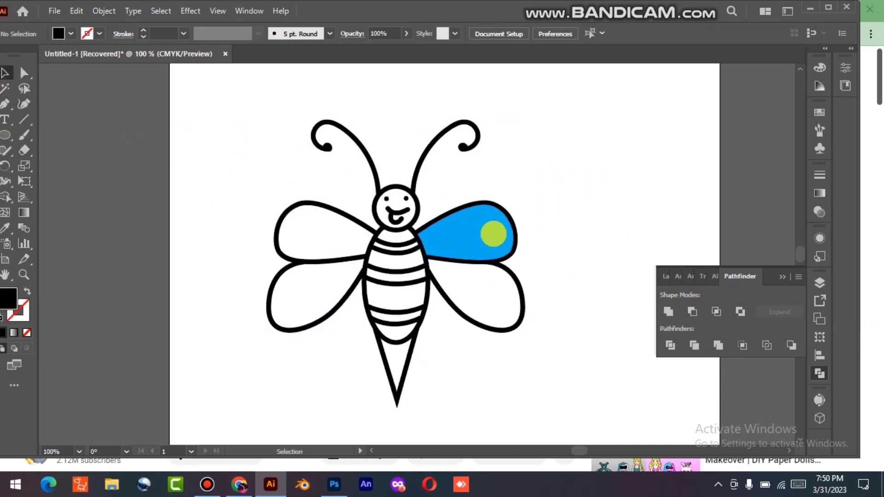
drag(391, 207, 533, 168)
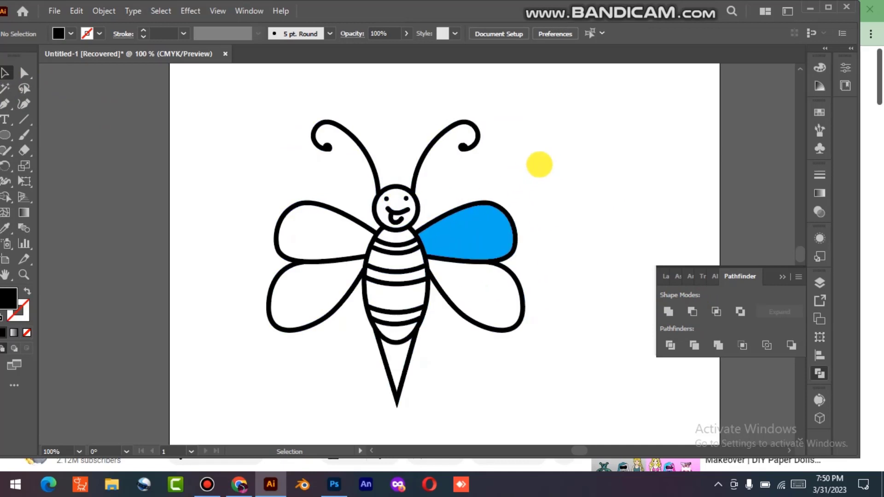
Step: Ungroup the butterfly artwork so its pieces can be selected individually
key(ctrl+equal)
key(ctrl+equal)
key(ctrl+equal)
scroll(437, 233, up, 2)
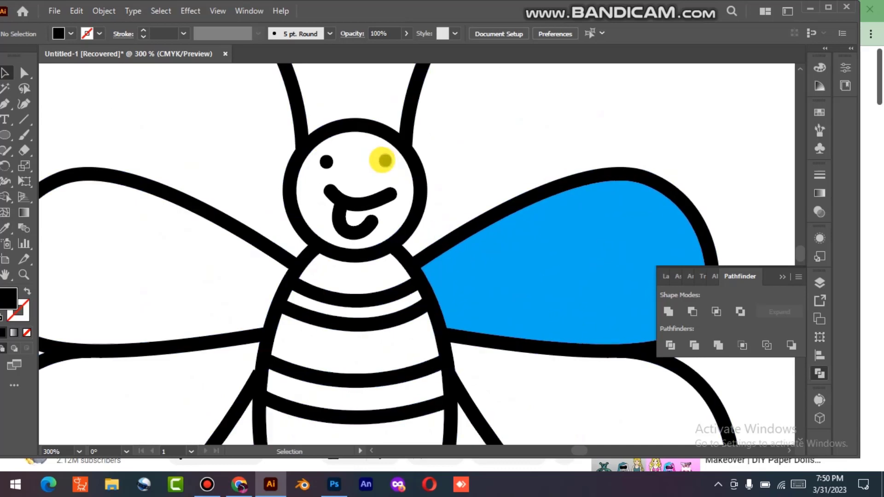
click(382, 158)
right_click(376, 174)
click(414, 343)
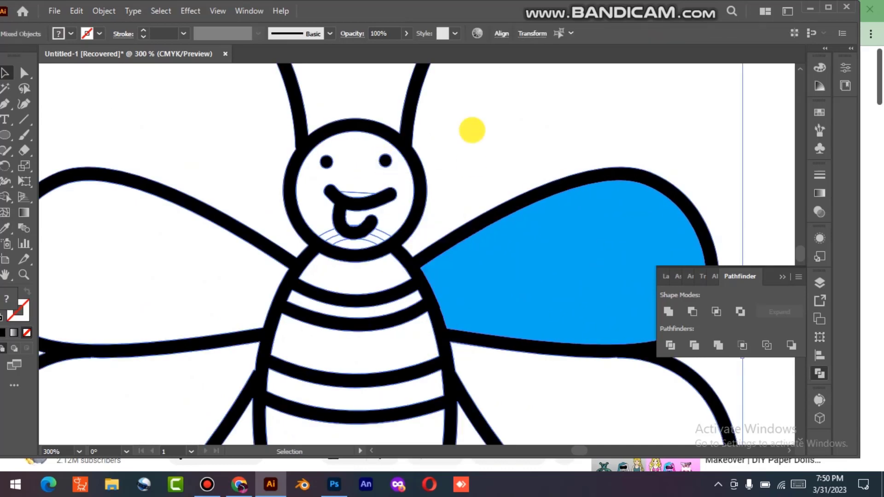
click(470, 130)
double_click(365, 152)
double_click(424, 79)
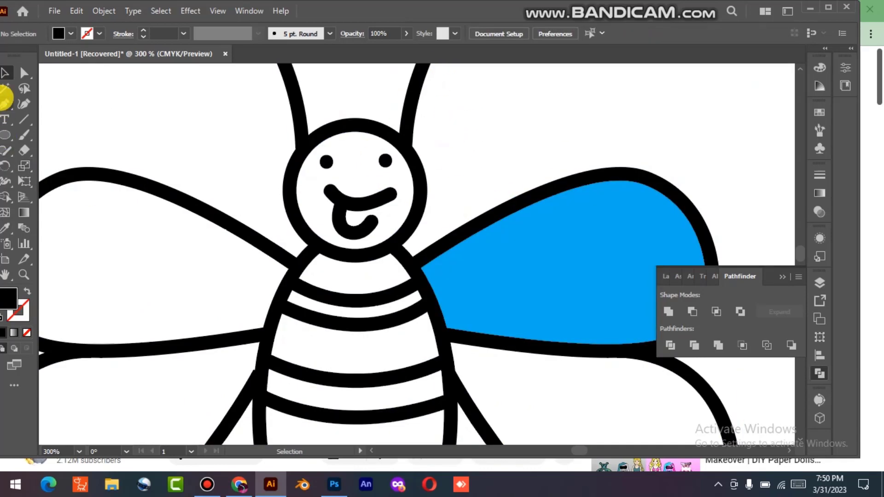
Step: Select all white pieces by colour with the Magic Wand, starting from the face, and delete them
click(5, 88)
click(347, 176)
key(ctrl+shift+a)
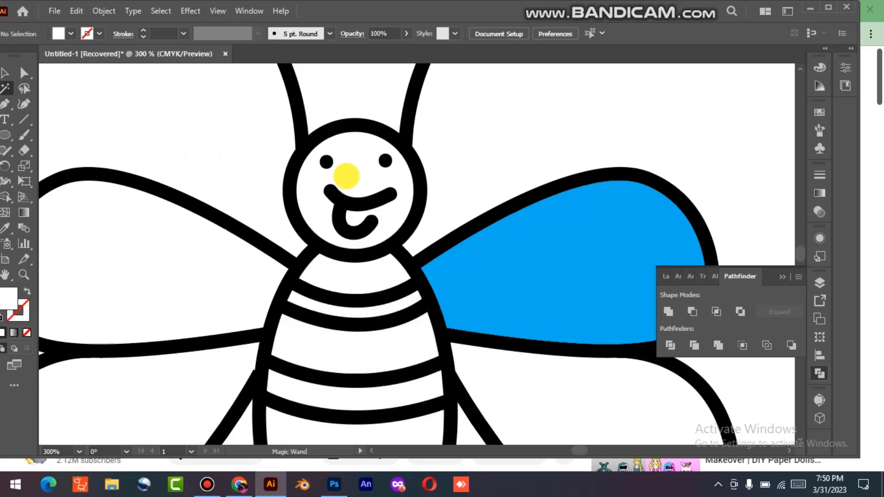
Step: Pick up the upper right wing's blue and fill the three uncoloured wings with it using the Shape Builder
click(494, 283)
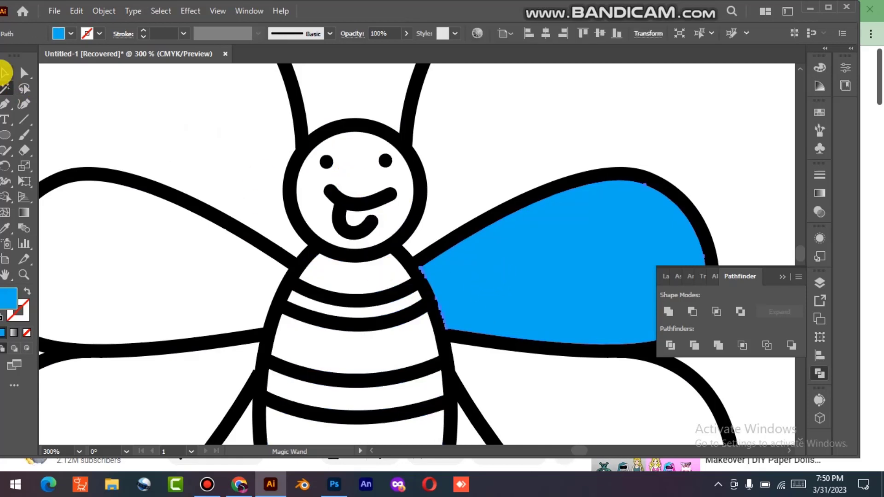
click(4, 72)
click(134, 227)
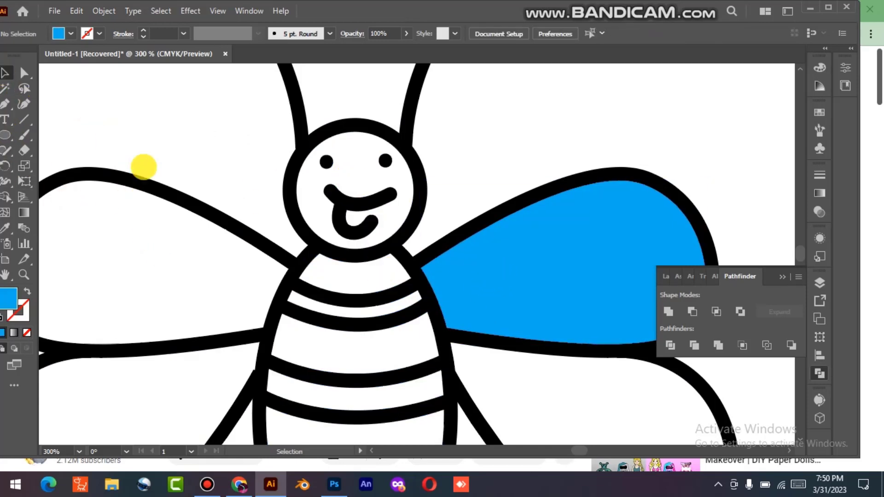
key(ctrl+a)
click(7, 199)
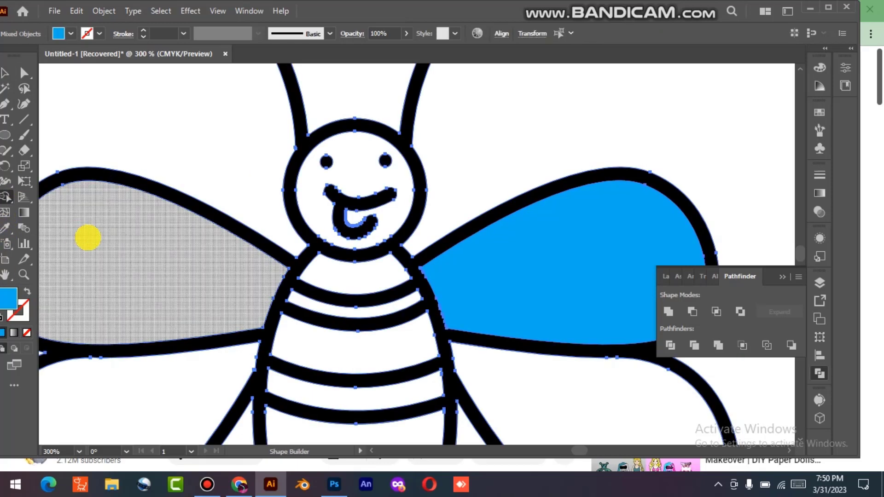
click(101, 244)
click(164, 395)
click(524, 397)
scroll(454, 239, down, 3)
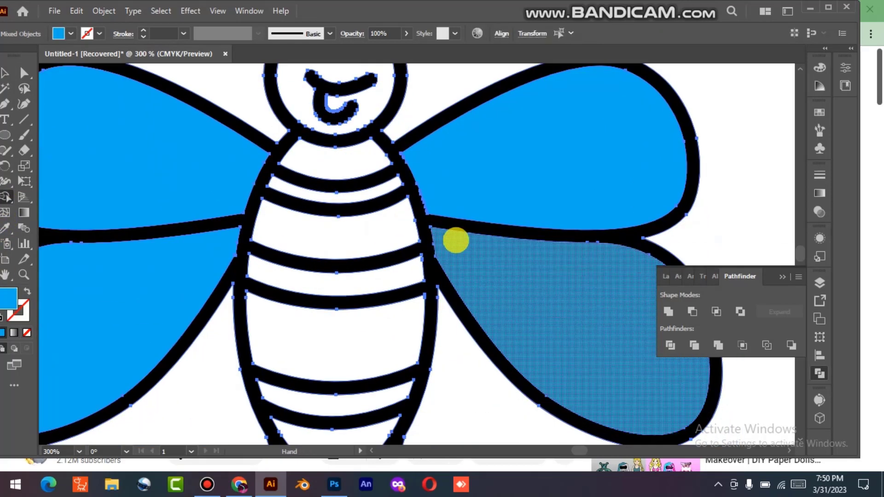
Step: Fill the butterfly's head with the pink swatch using the Shape Builder
click(71, 33)
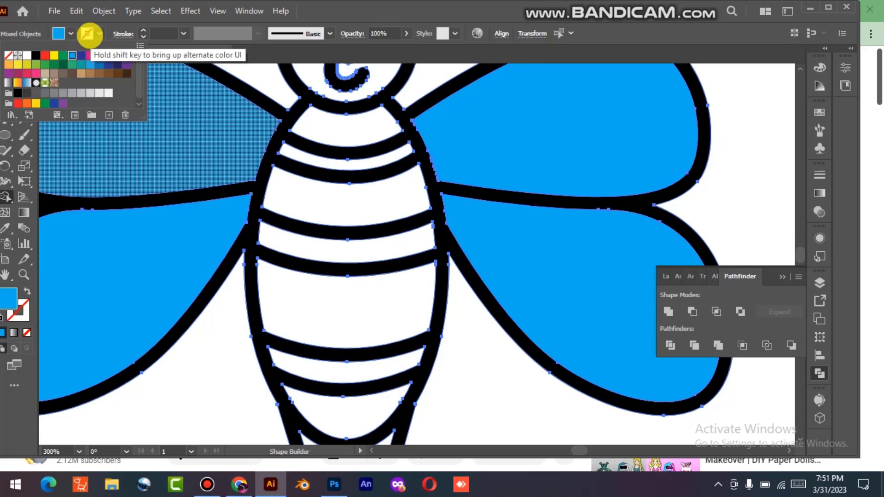
key(ctrl+minus)
key(ctrl+minus)
drag(395, 105, 355, 171)
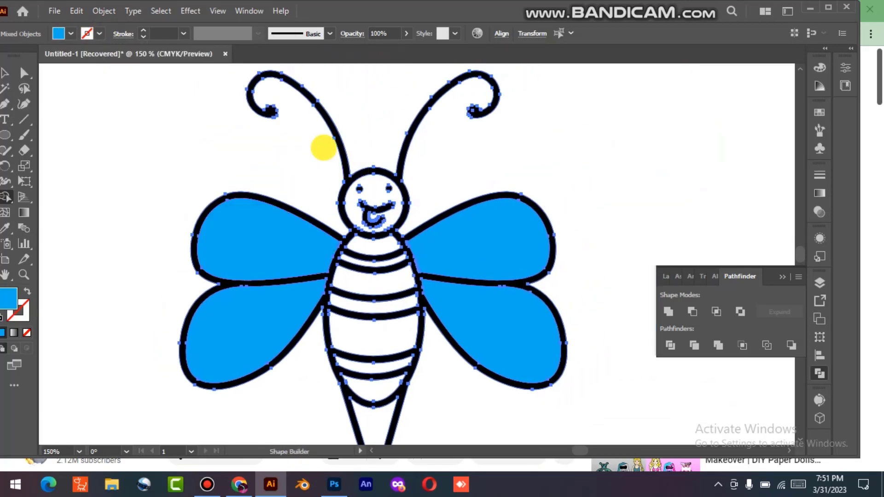
click(71, 34)
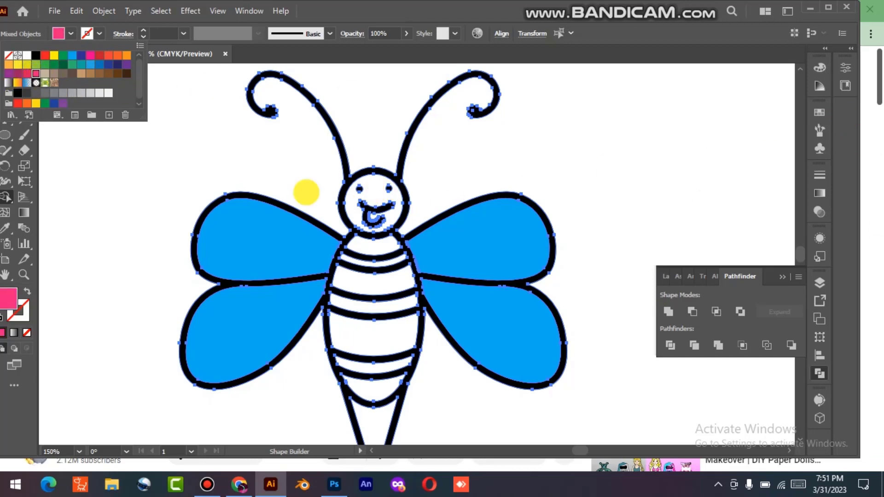
click(6, 198)
click(364, 195)
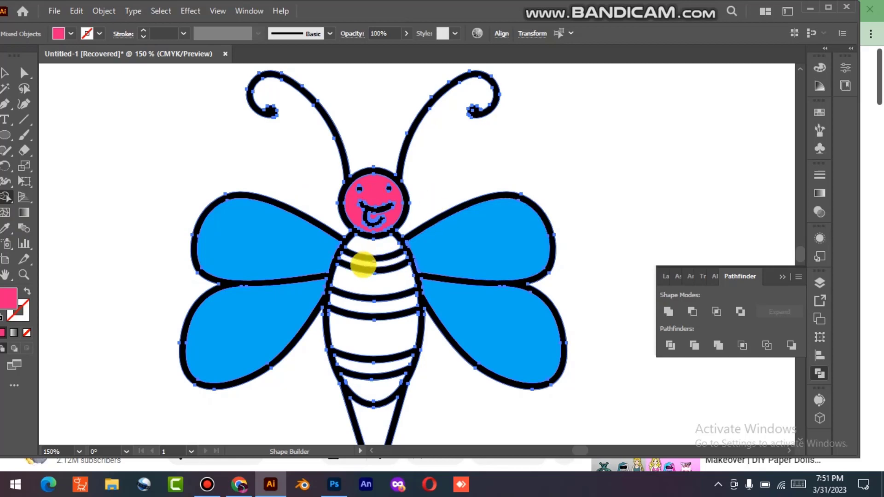
Step: Fill the four wide body bands, from below the head down to the rounded end, with yellow
click(70, 34)
click(54, 55)
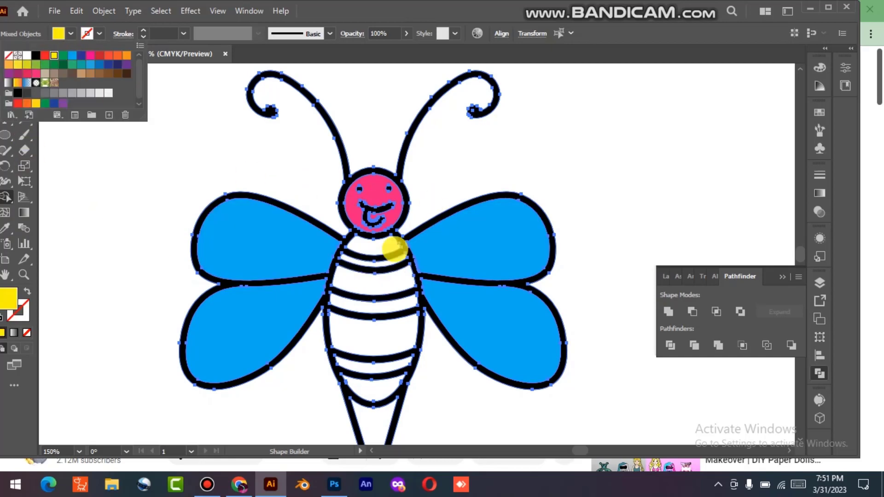
click(392, 264)
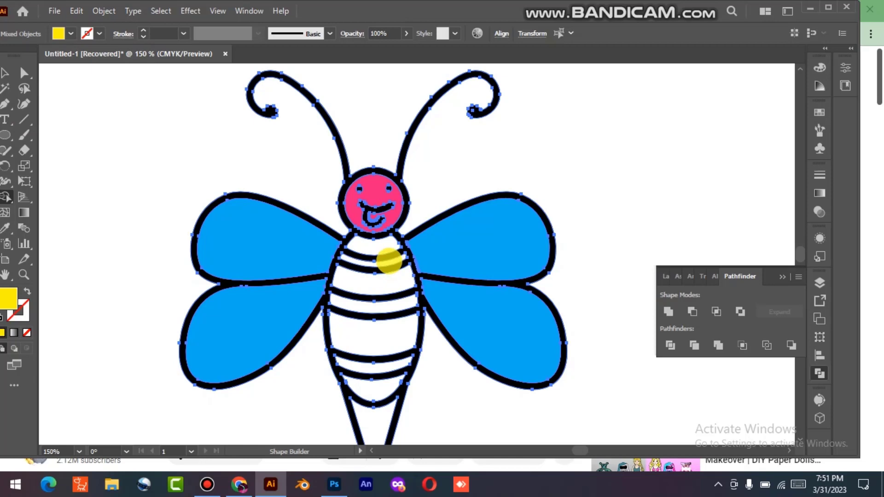
click(392, 280)
click(394, 333)
click(385, 389)
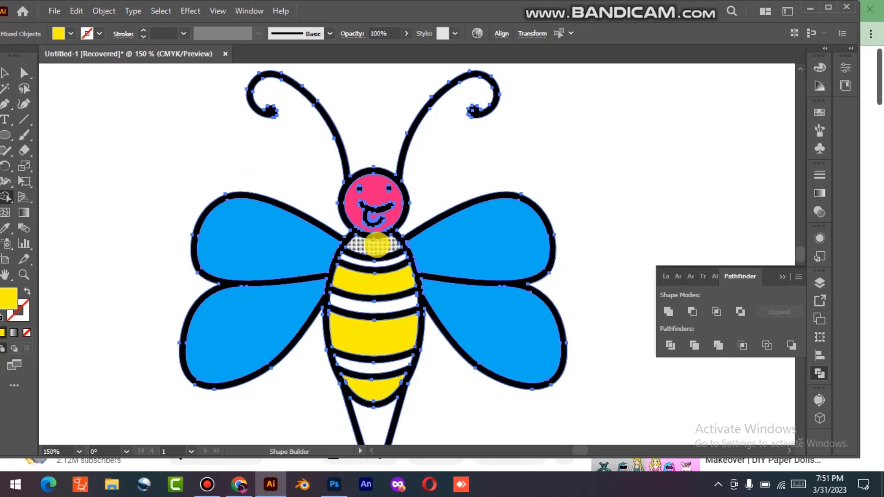
click(377, 245)
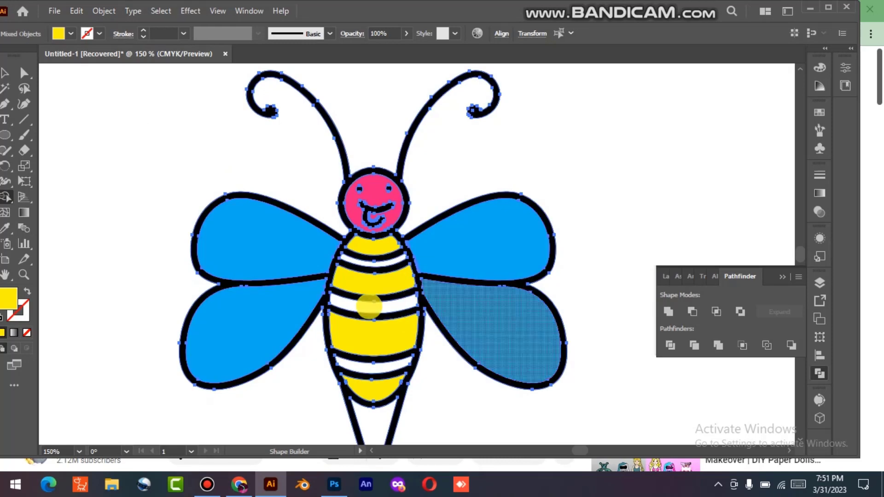
Step: Fill the three narrow stripes between the yellow body bands with red
click(71, 33)
click(45, 55)
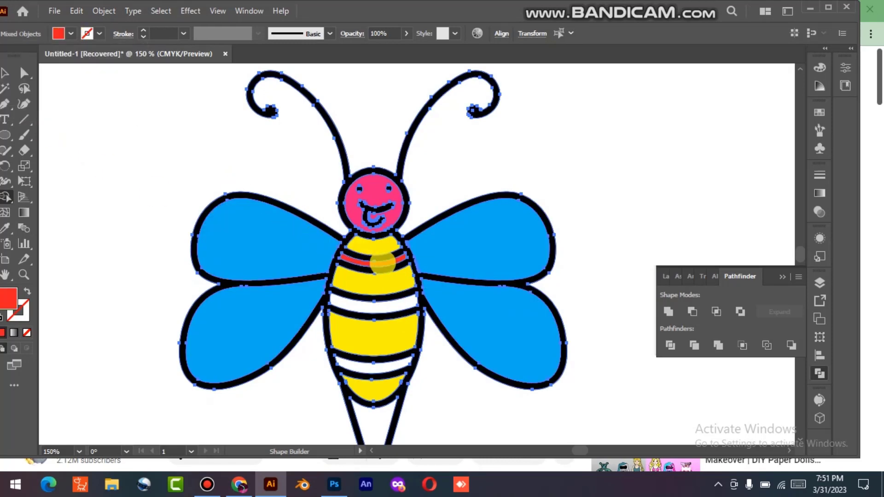
click(387, 303)
click(391, 364)
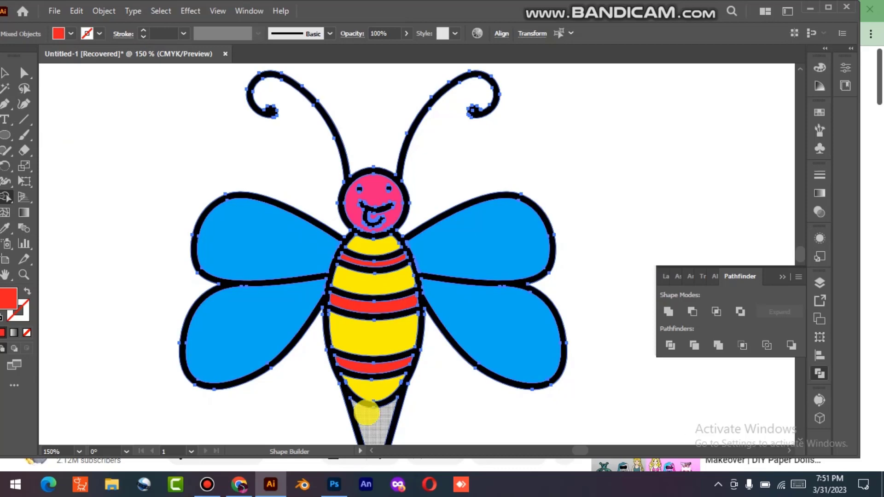
Step: Fill the pointed tail section below the body with black and deselect the artwork
click(70, 34)
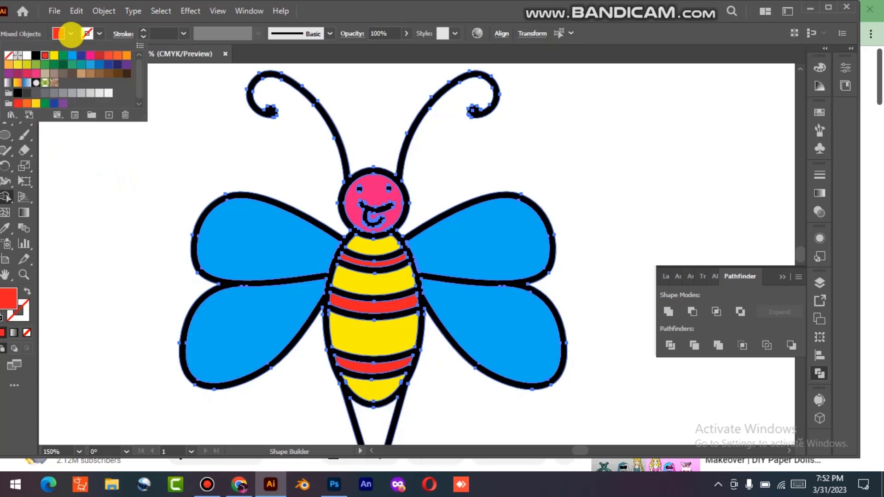
click(37, 55)
click(373, 416)
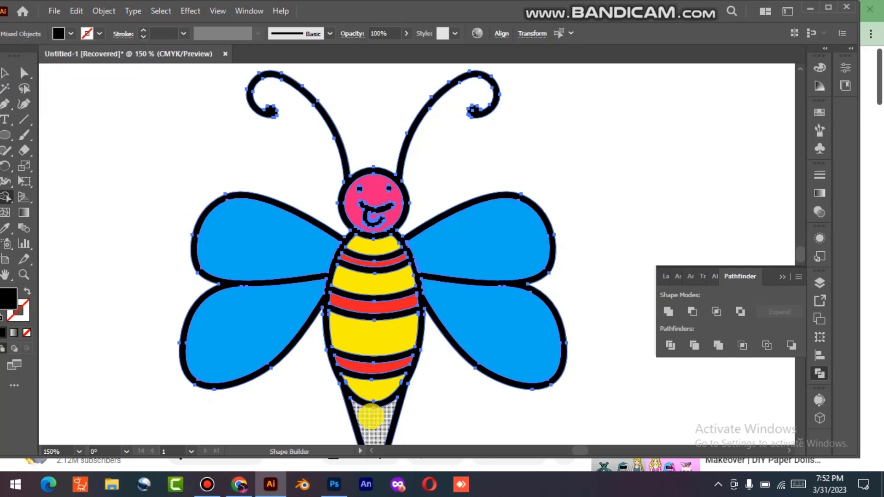
click(3, 70)
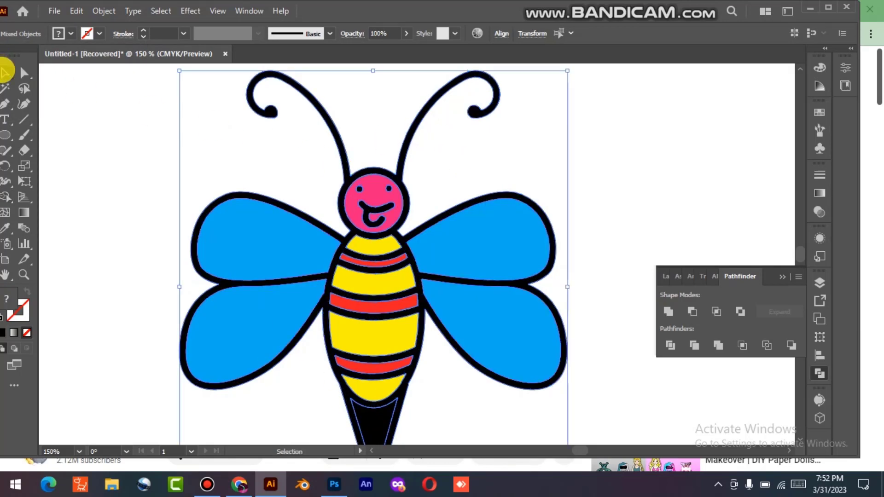
click(111, 121)
key(ctrl+minus)
key(ctrl+minus)
drag(233, 243, 338, 343)
drag(506, 150, 237, 345)
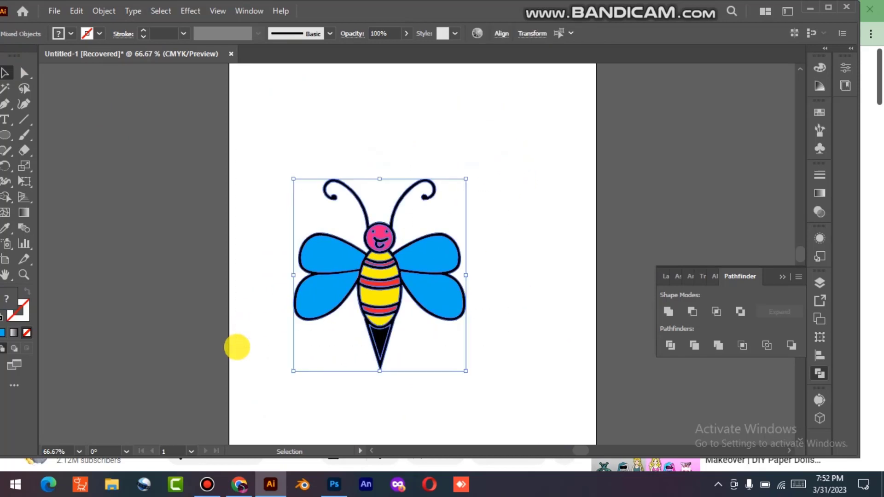
key(ctrl+1)
scroll(252, 335, right, 3)
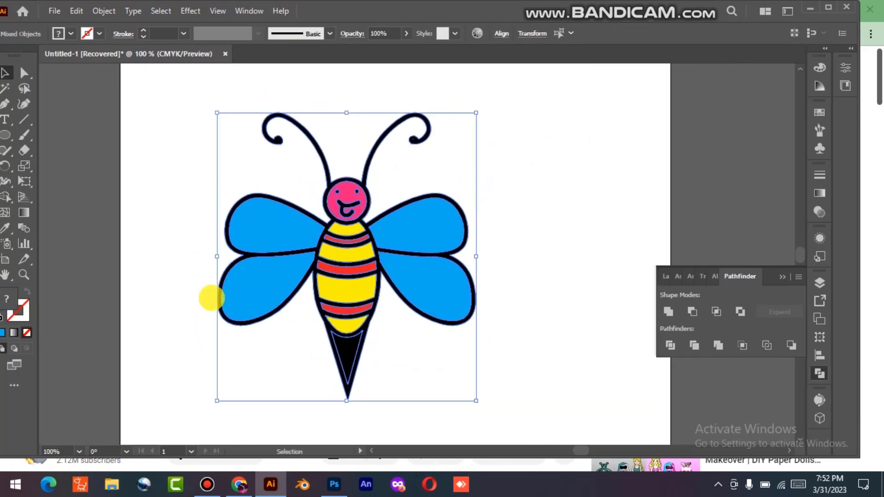
Step: Draw a blue rectangle about 842 pt wide and 550 pt high covering the butterfly and extending past both sides of the artboard
drag(6, 135, 46, 139)
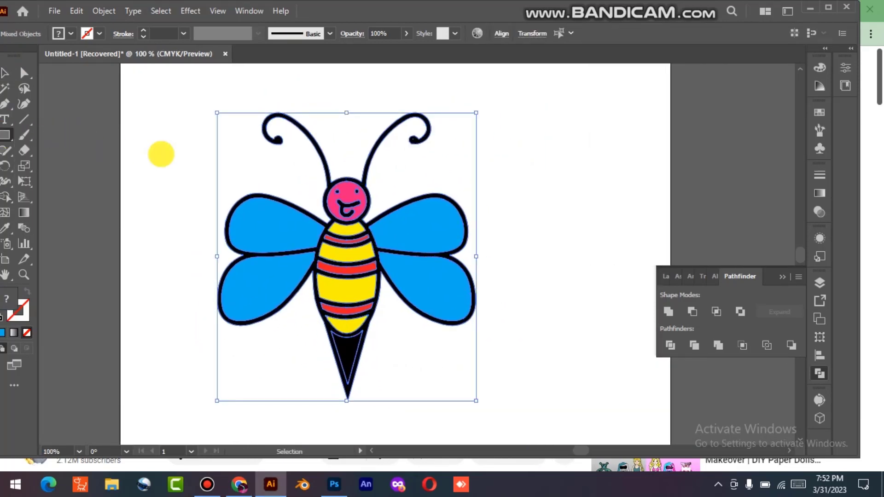
key(ctrl+minus)
key(ctrl+minus)
mouse_move(242, 135)
mouse_down()
mouse_move(598, 357)
mouse_move(622, 383)
mouse_up()
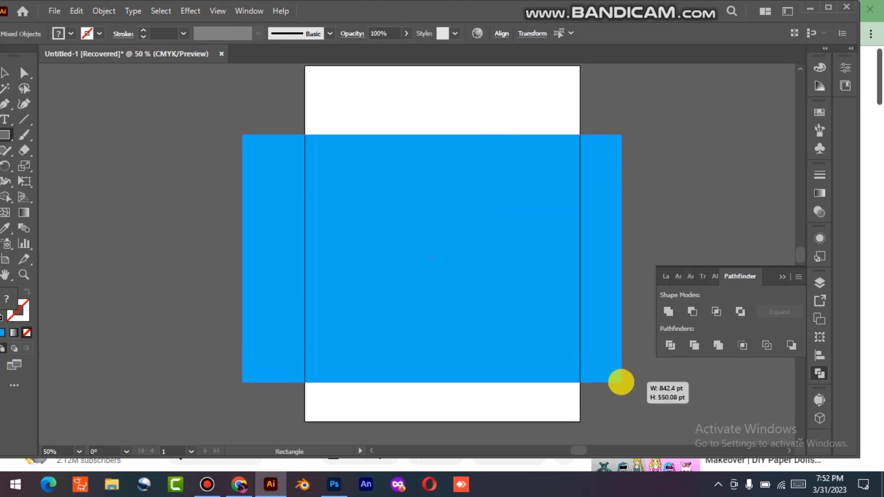
click(359, 246)
click(474, 263)
Step: Shift the blue rectangle slightly to centre it on the artboard and send it behind the butterfly
click(6, 72)
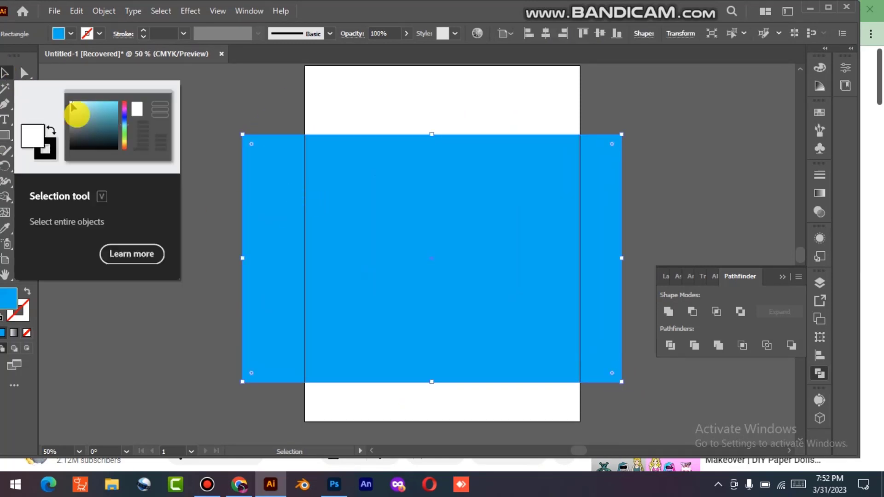
click(221, 122)
mouse_move(360, 165)
mouse_down()
mouse_move(346, 172)
mouse_move(375, 174)
mouse_up()
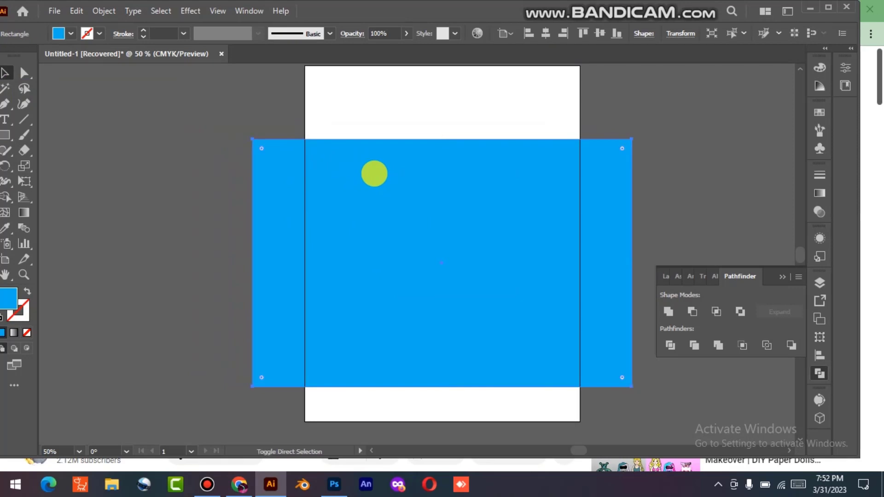
key(ctrl+shift+bracketleft)
Step: Try brown swatches on the background rectangle and fill it with the dark brown C=50 M=70 Y=80 K=70
click(67, 10)
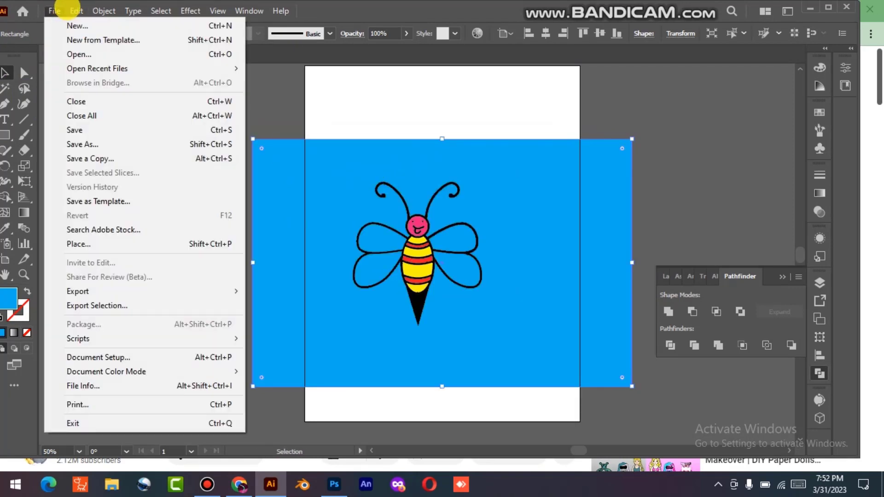
click(59, 28)
click(70, 33)
click(80, 72)
click(90, 72)
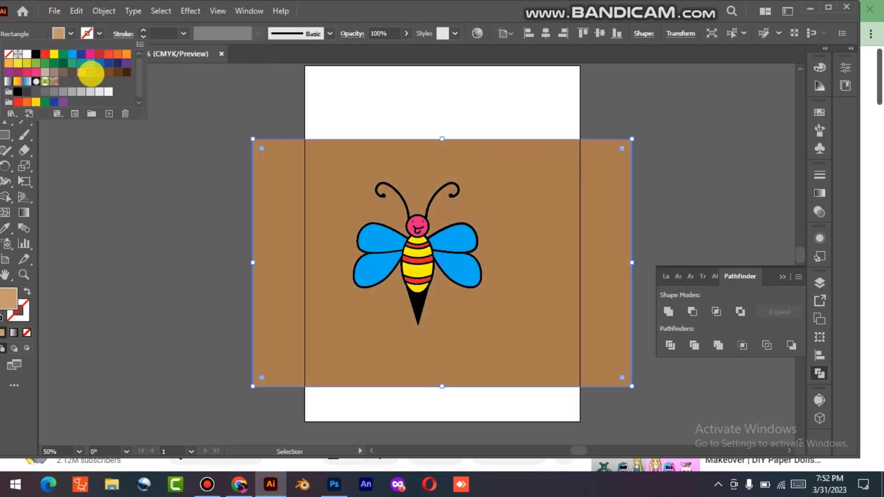
click(107, 72)
click(118, 73)
click(126, 72)
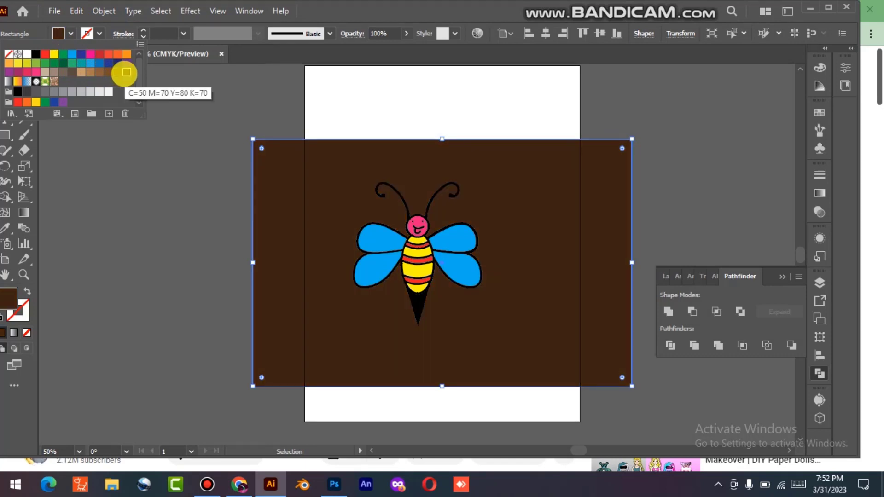
click(79, 126)
Step: Select all of the butterfly's black outlines with the Magic Wand, recolour them white and deselect
click(5, 87)
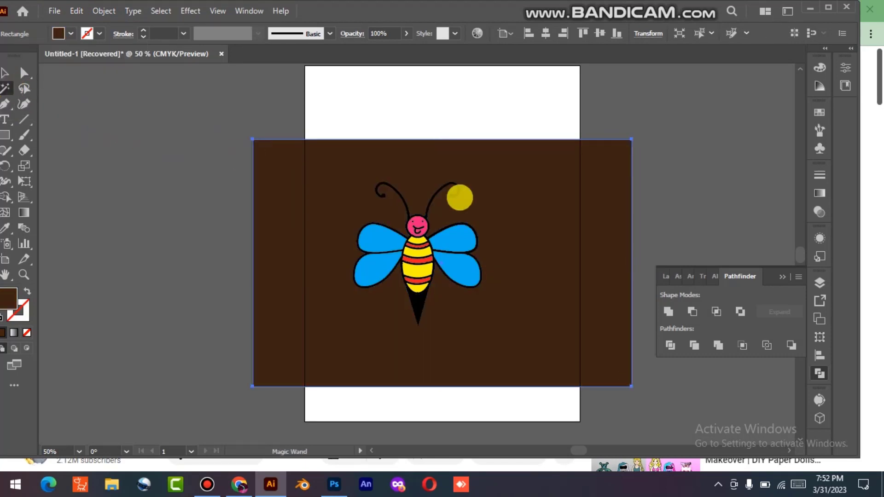
click(385, 185)
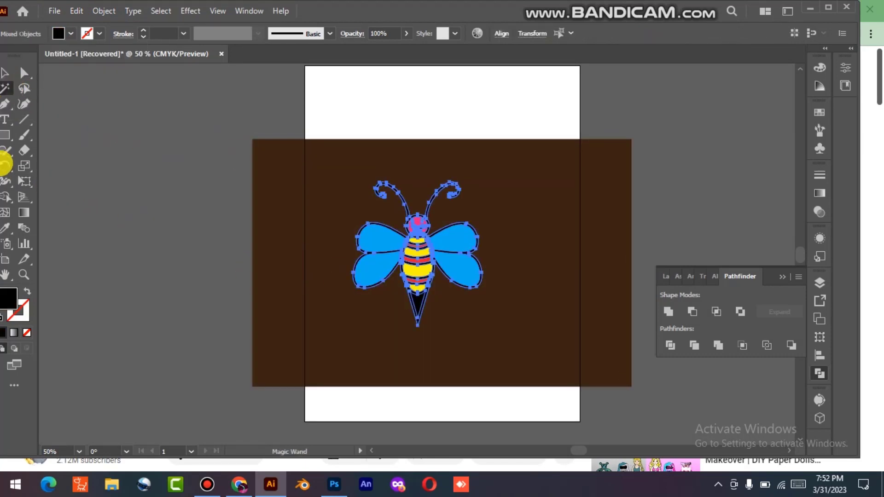
click(71, 33)
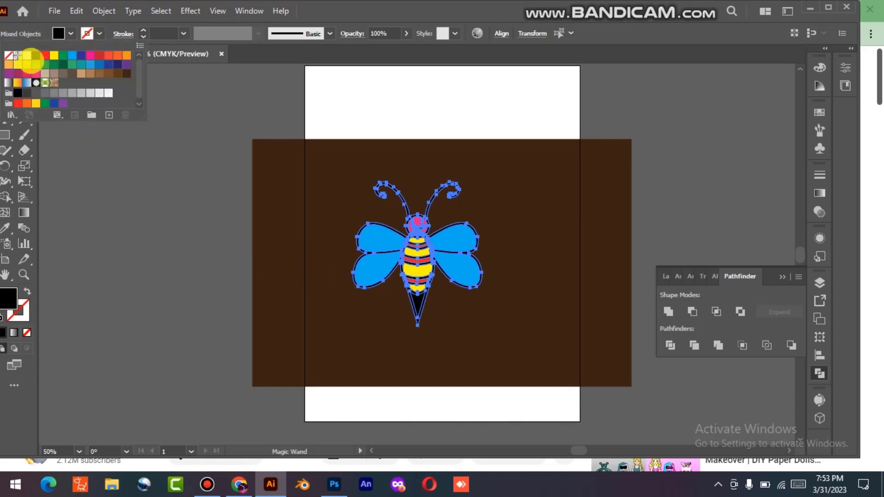
click(27, 59)
click(140, 140)
click(9, 73)
click(139, 128)
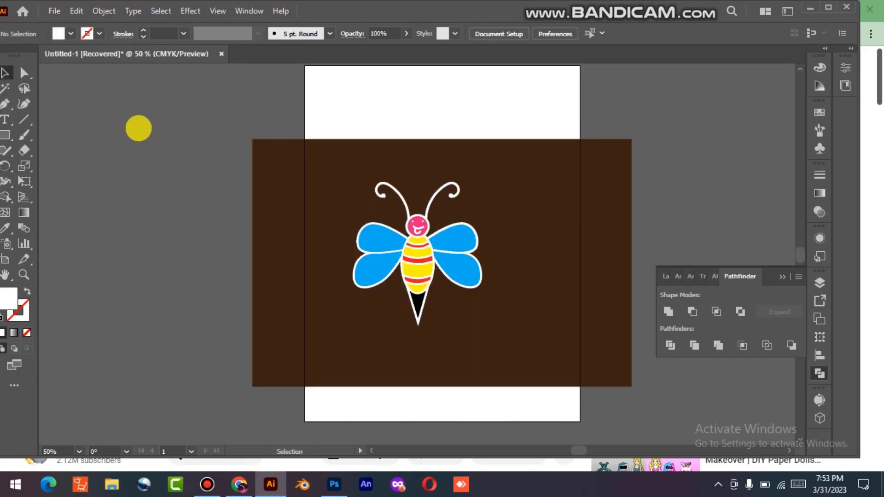
Step: Select the butterfly's white outlines with the Magic Wand and recolour them black
click(378, 187)
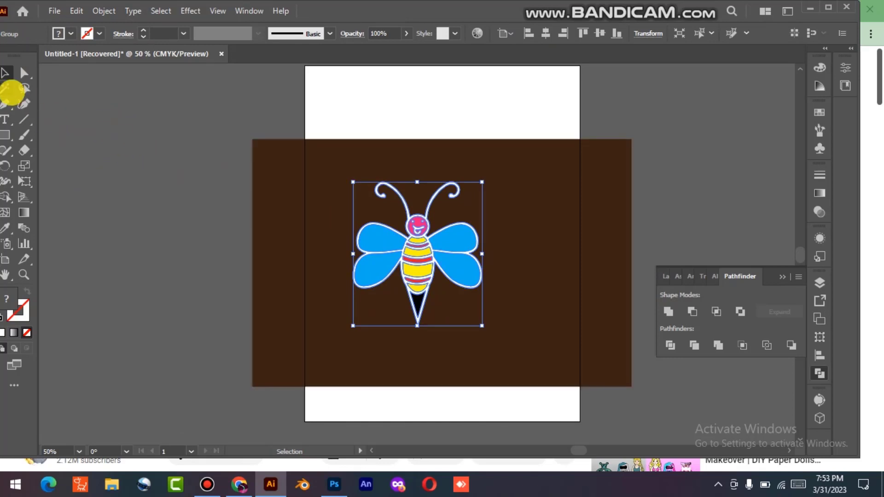
click(5, 89)
click(402, 198)
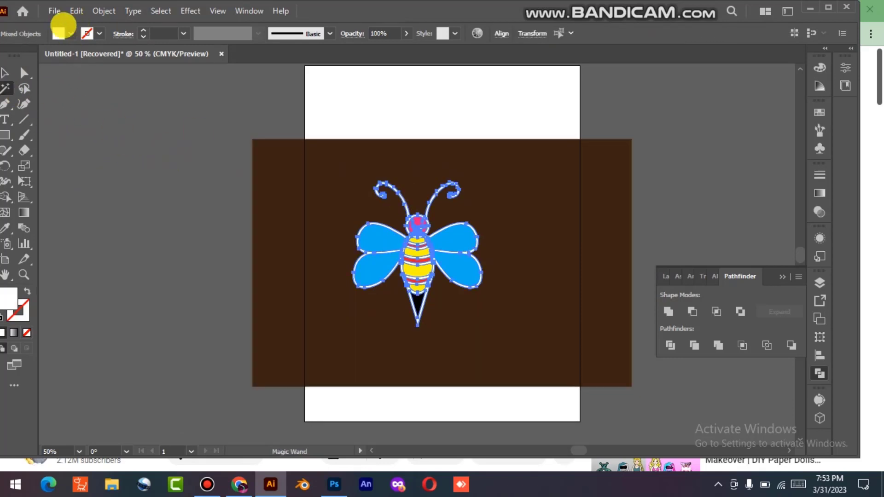
click(70, 33)
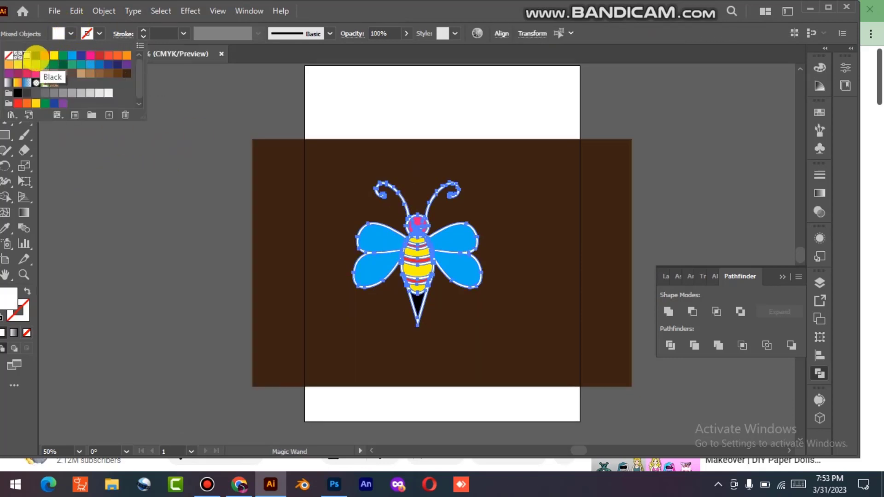
click(36, 56)
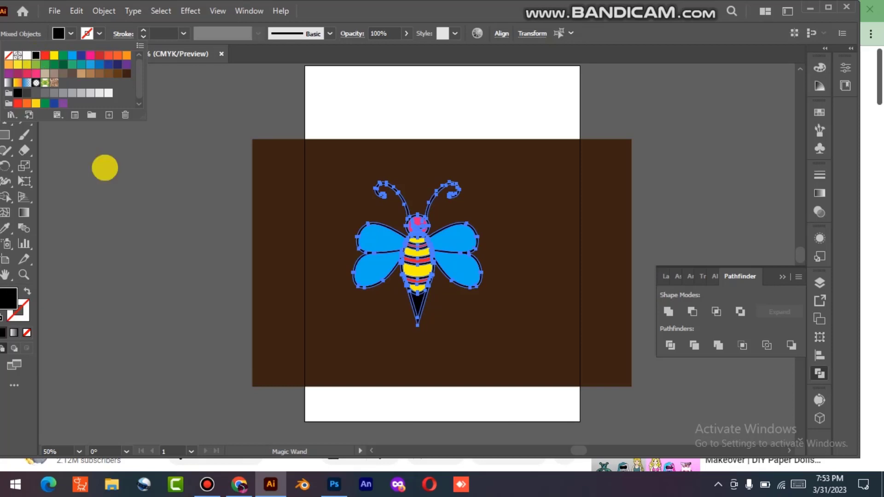
click(105, 167)
Step: Try green, blue, purple and magenta swatches as the fill of the background rectangle
click(283, 221)
click(70, 32)
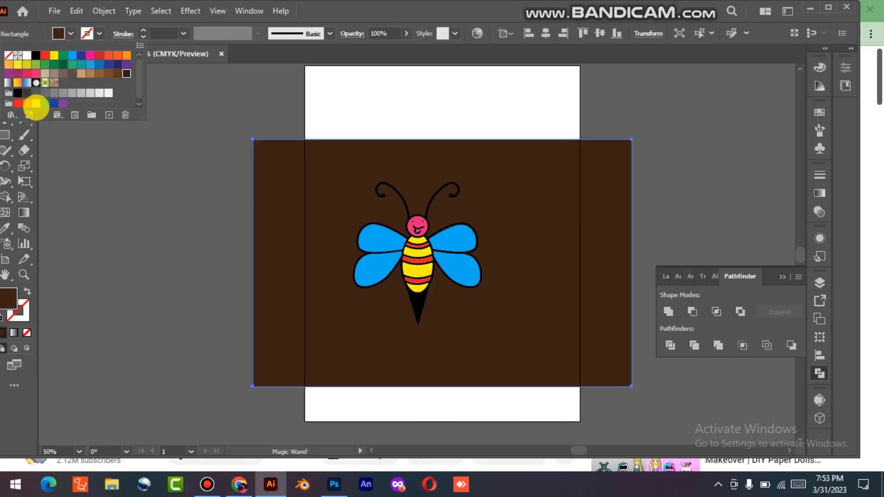
click(44, 103)
click(72, 64)
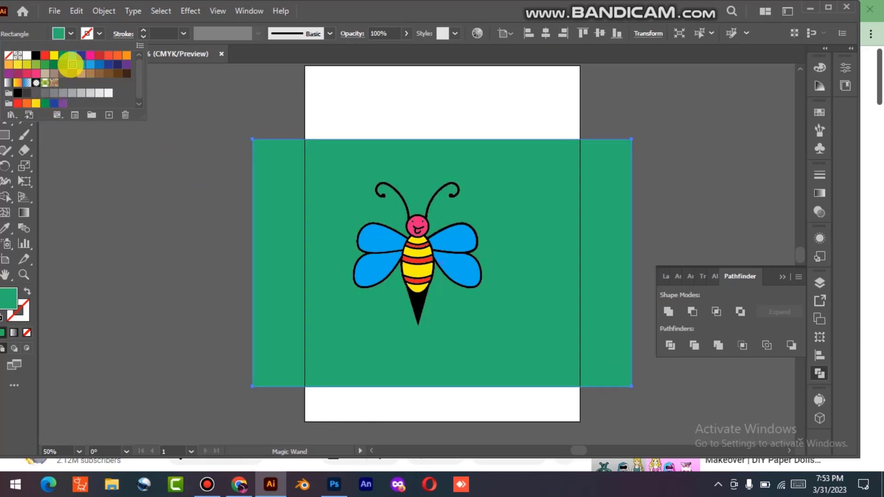
click(55, 64)
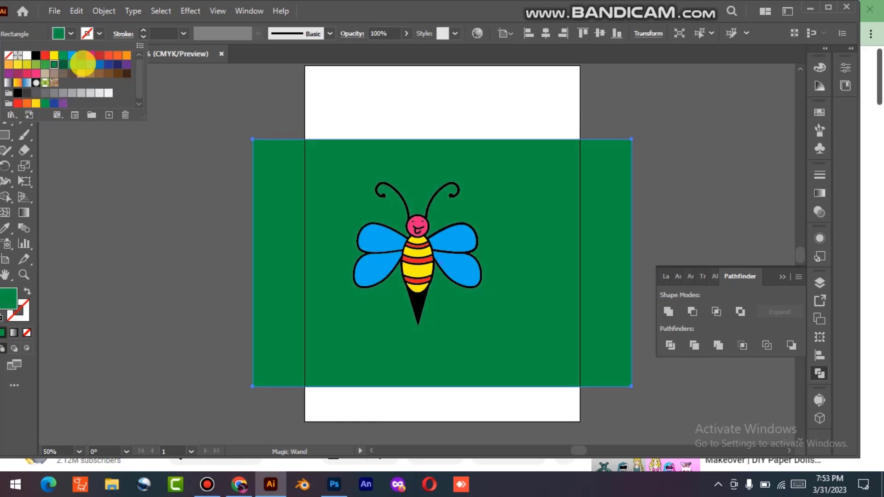
click(81, 65)
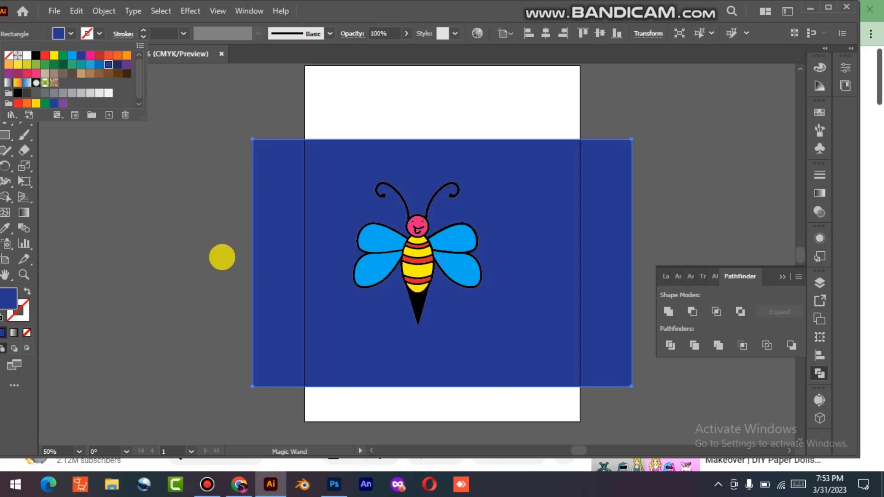
click(123, 65)
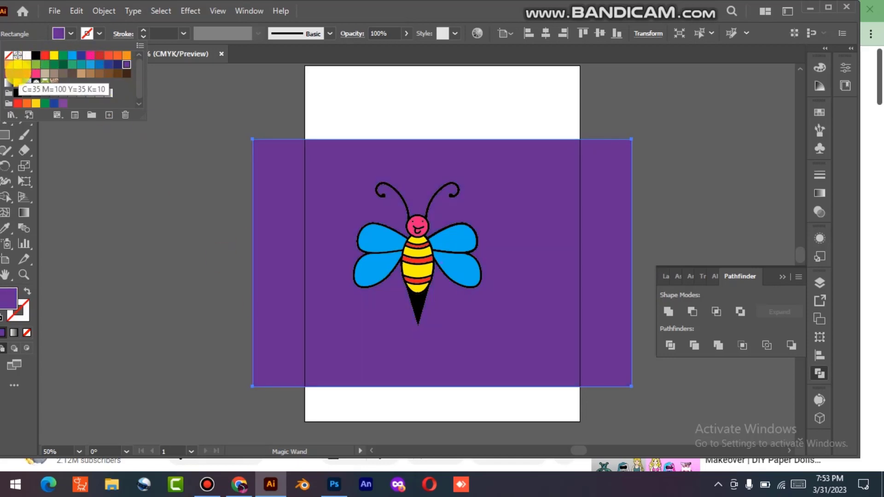
click(17, 74)
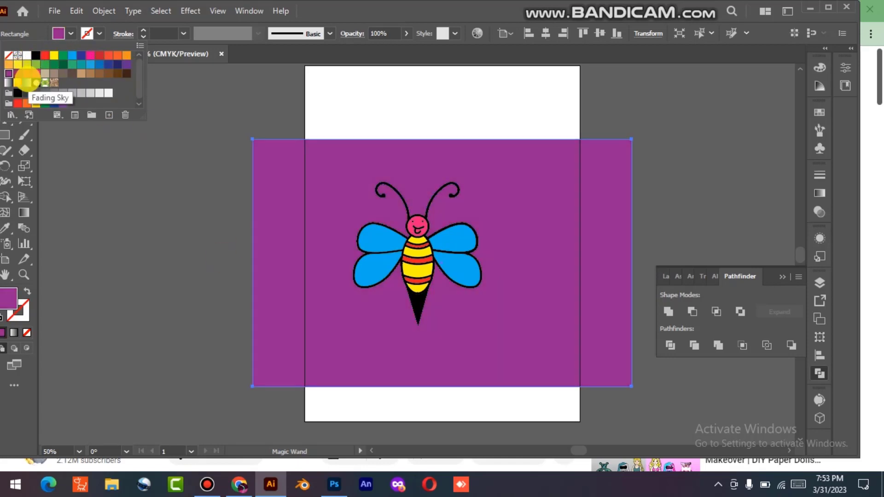
Step: Fill the background rectangle with the Fading Sky gradient, run it vertically from the lower edge up to the upper edge, and deselect
click(26, 82)
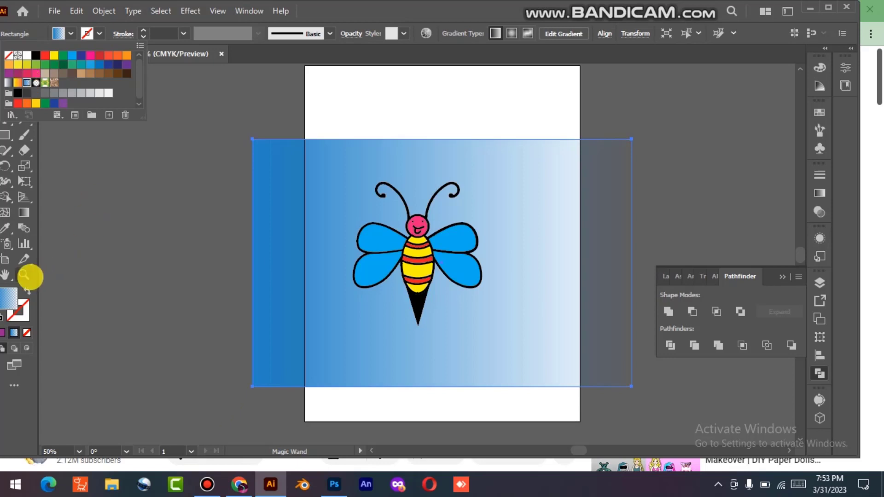
click(24, 213)
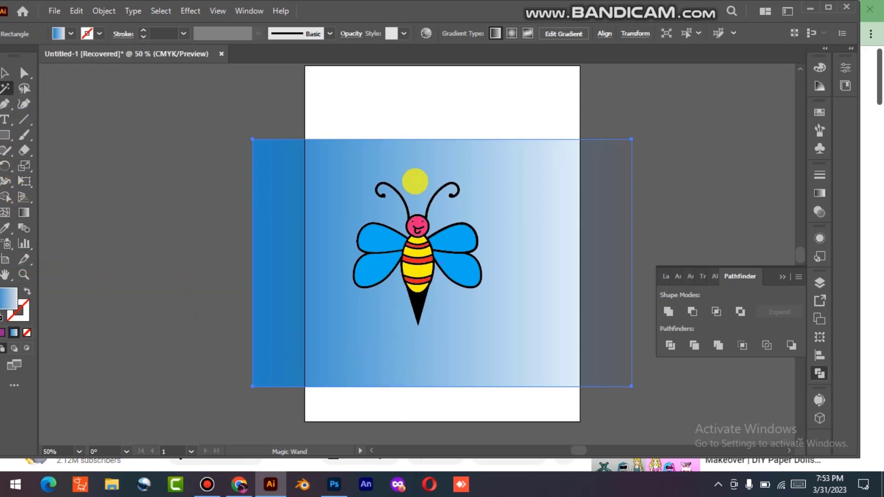
click(63, 233)
click(24, 213)
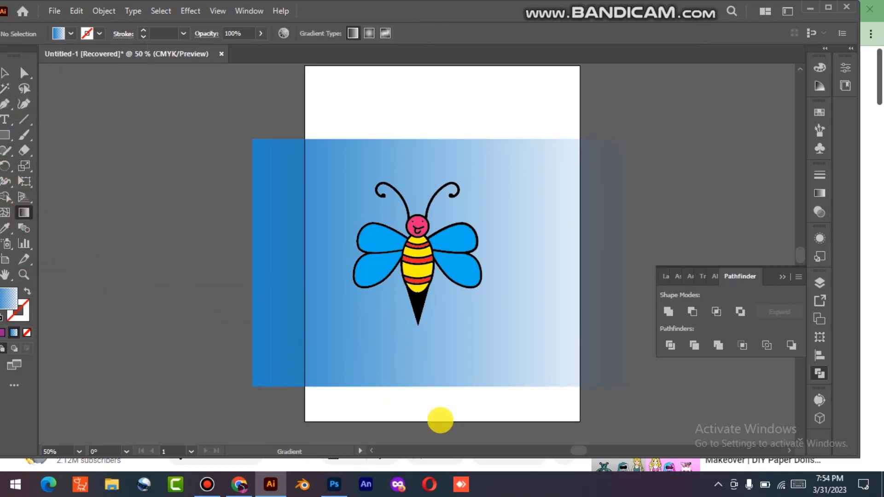
click(321, 325)
mouse_move(342, 417)
mouse_down()
mouse_move(474, 144)
mouse_move(341, 134)
mouse_up()
click(7, 74)
click(122, 158)
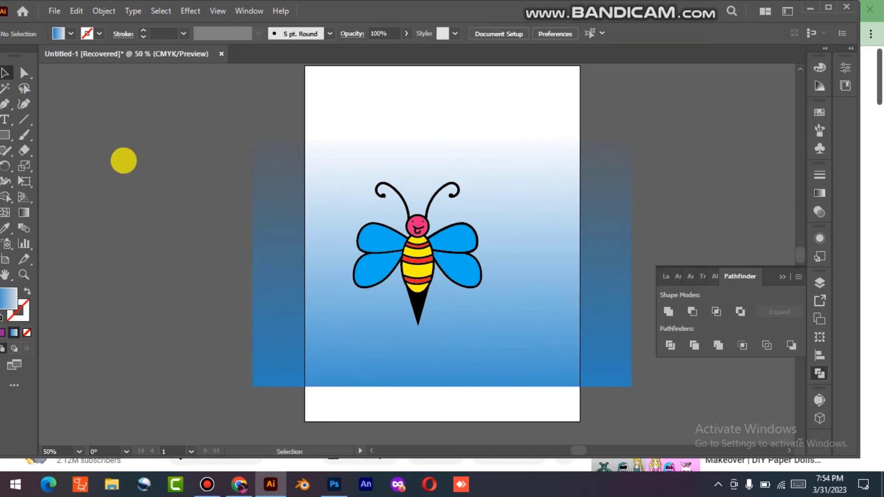
Step: Draw a second gradient rectangle exactly over the background and run its gradient vertically from above the upper edge down to the lower edge
click(5, 134)
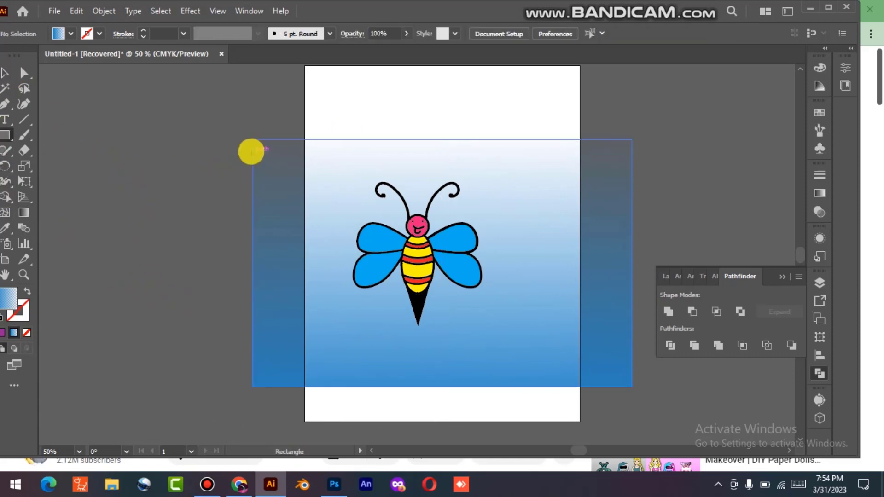
drag(253, 140, 630, 387)
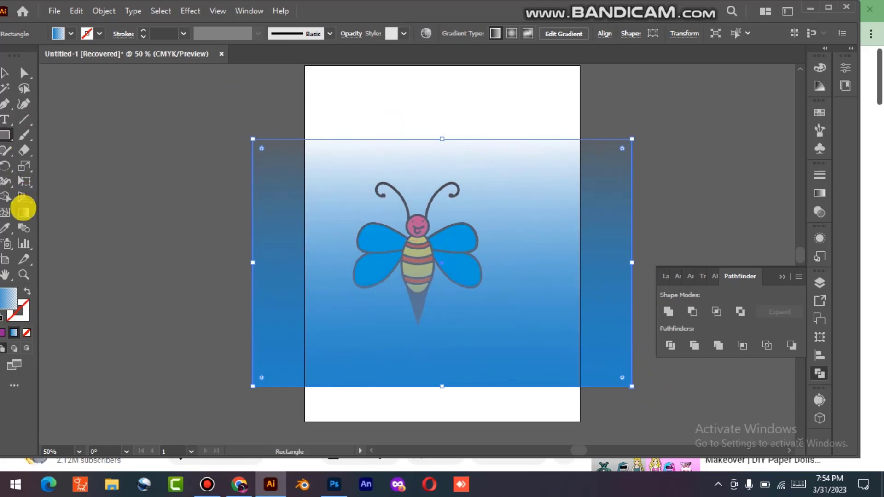
click(24, 212)
mouse_move(447, 91)
mouse_down()
mouse_move(448, 192)
mouse_move(470, 251)
mouse_move(458, 276)
mouse_move(483, 300)
mouse_move(438, 338)
mouse_move(451, 388)
mouse_move(455, 381)
mouse_up()
Step: Recolour the upper gradient stop of the new rectangle dark reddish brown with M 83.92%, Y 100% and K 75%, and deselect
double_click(440, 94)
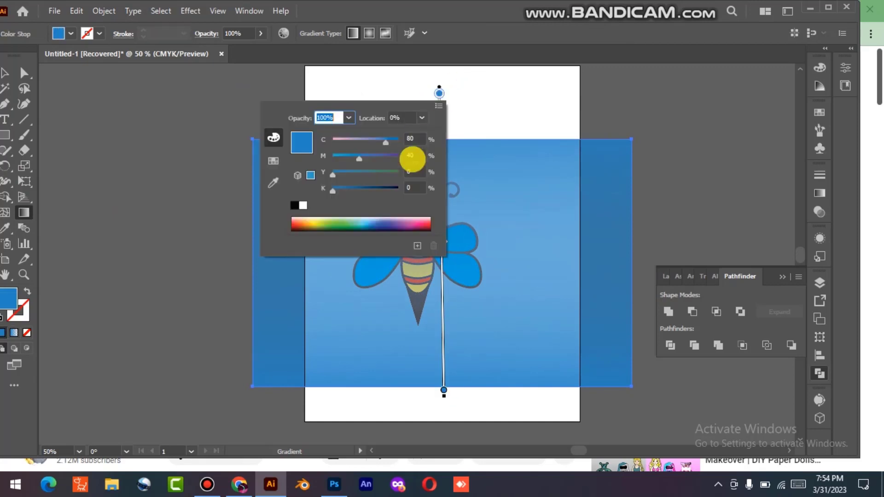
click(305, 222)
click(297, 223)
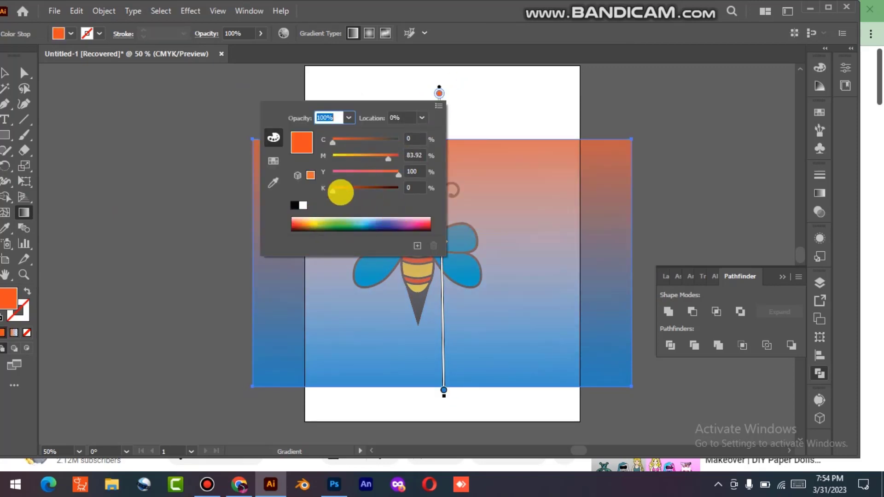
drag(341, 191, 382, 189)
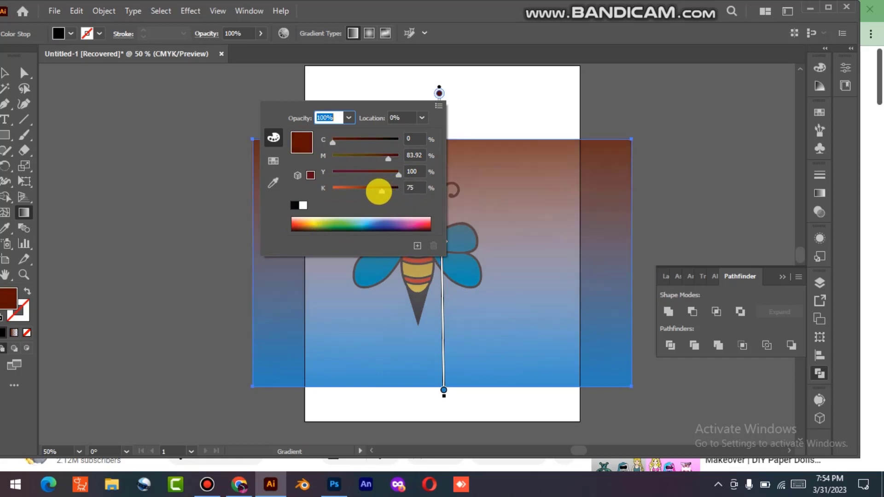
click(258, 164)
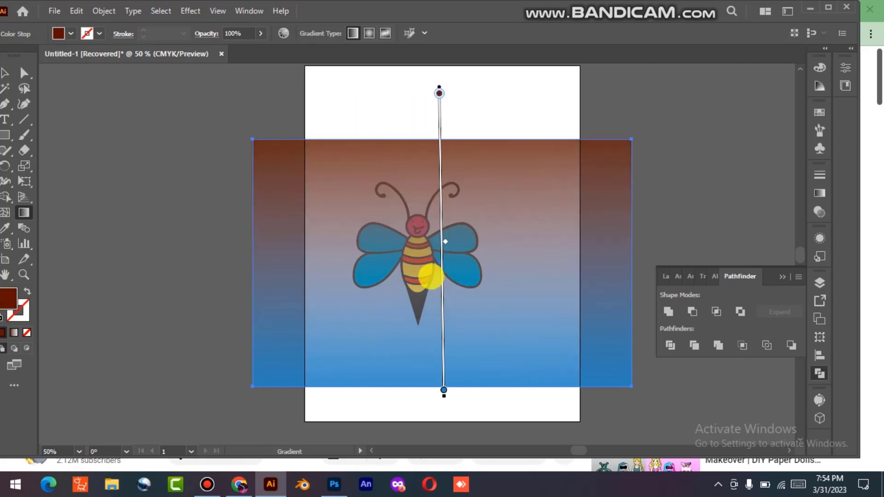
key(v)
click(153, 198)
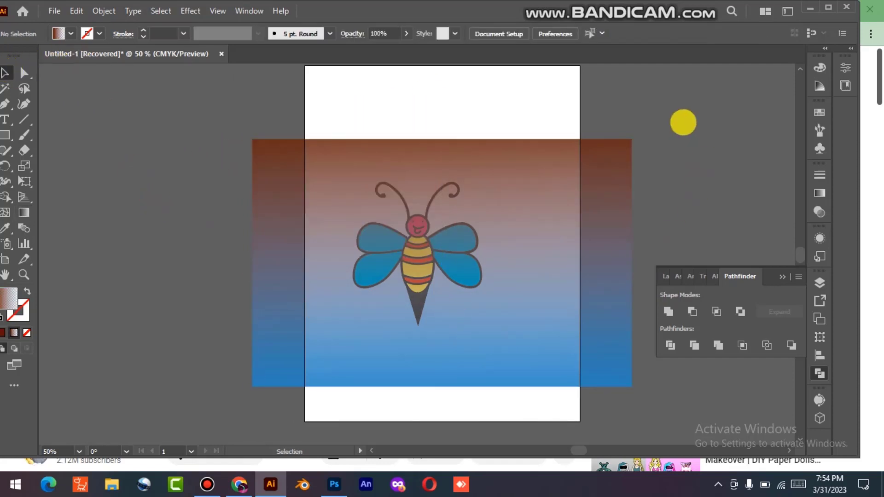
Step: Send the new gradient rectangle behind the butterfly artwork and deselect it
click(417, 168)
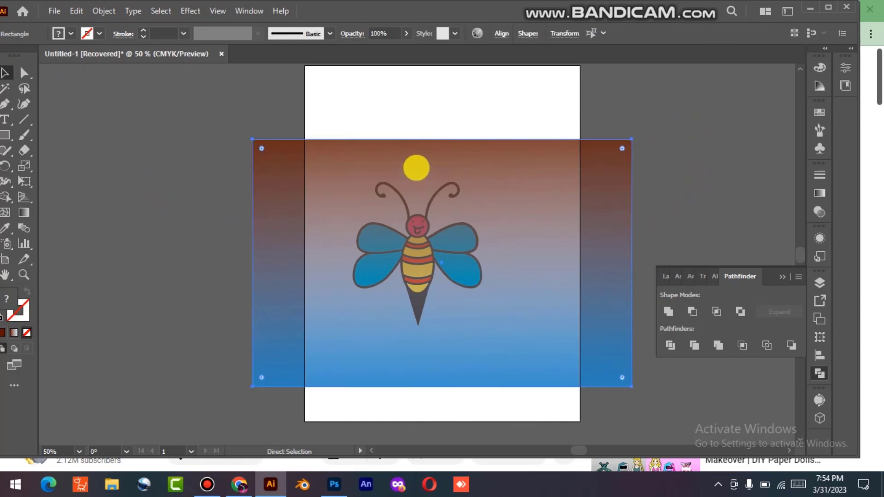
key(ctrl+shift+bracketleft)
click(583, 94)
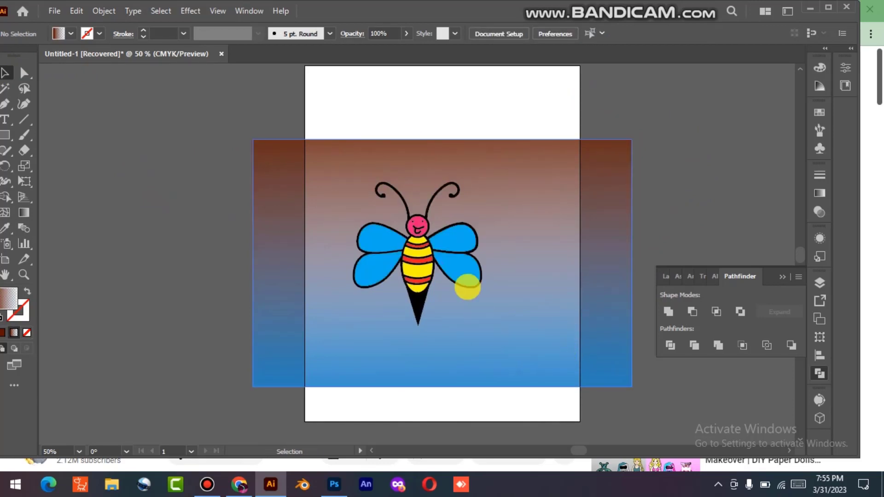
Step: Draw a rectangle about 597 by 350 pt around the butterfly and stretch it to span the full artboard width
click(5, 135)
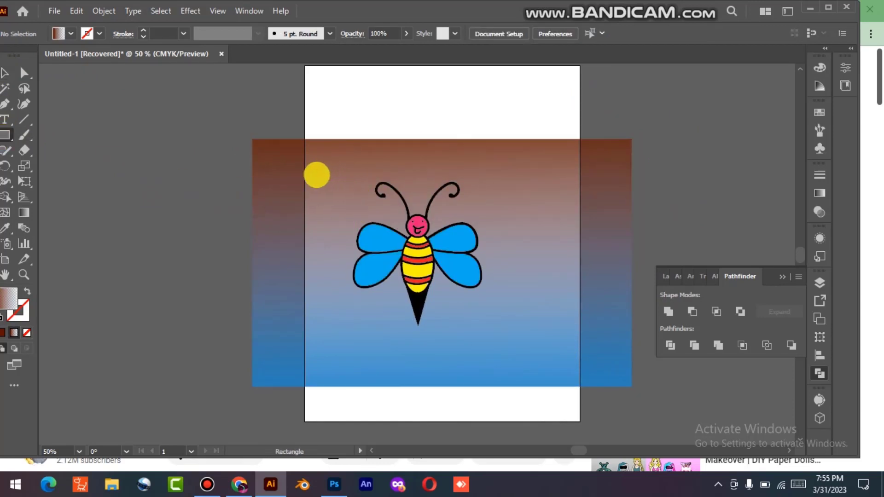
drag(312, 177, 581, 334)
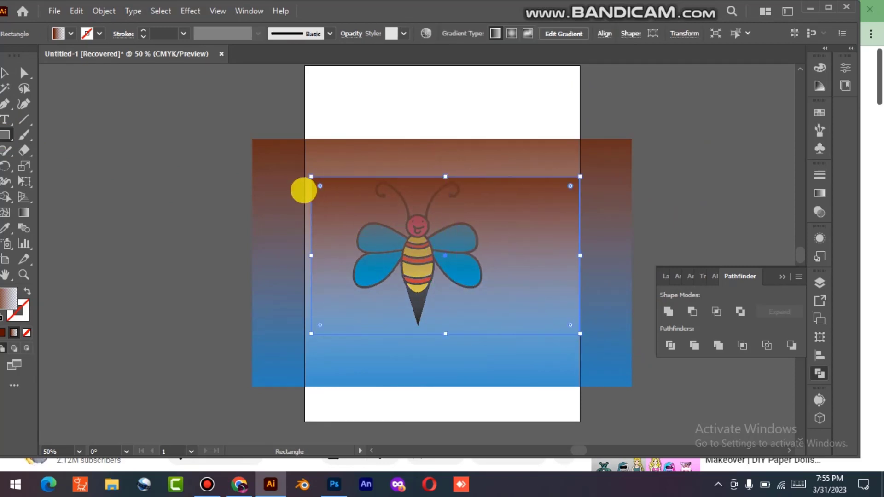
click(305, 171)
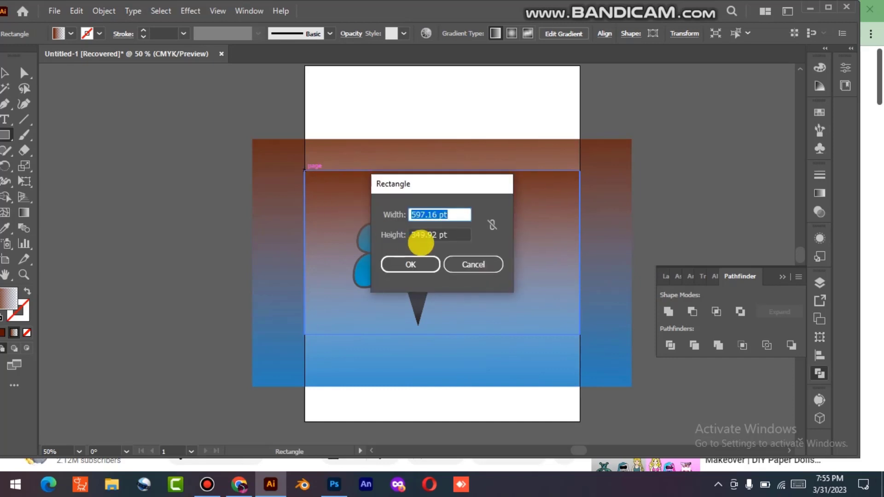
click(438, 265)
key(v)
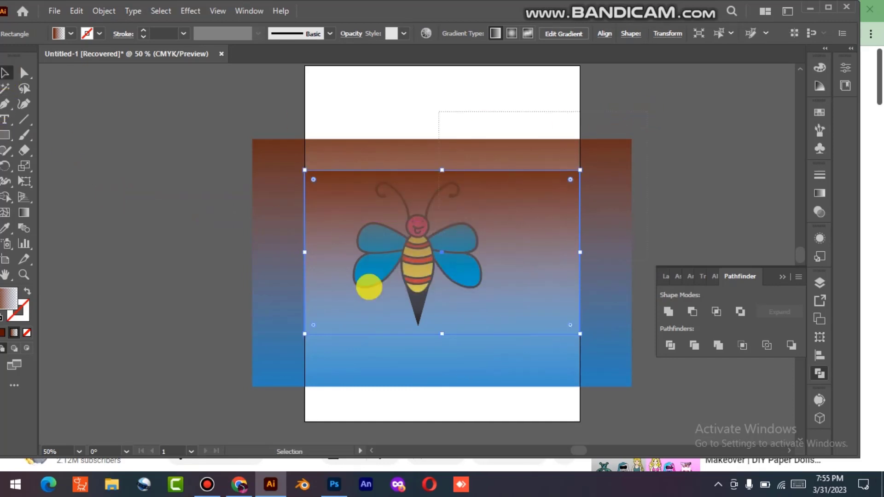
Step: Make a clipping mask from all the artwork using the new artboard-wide rectangle, and deselect
drag(223, 419, 316, 300)
right_click(316, 302)
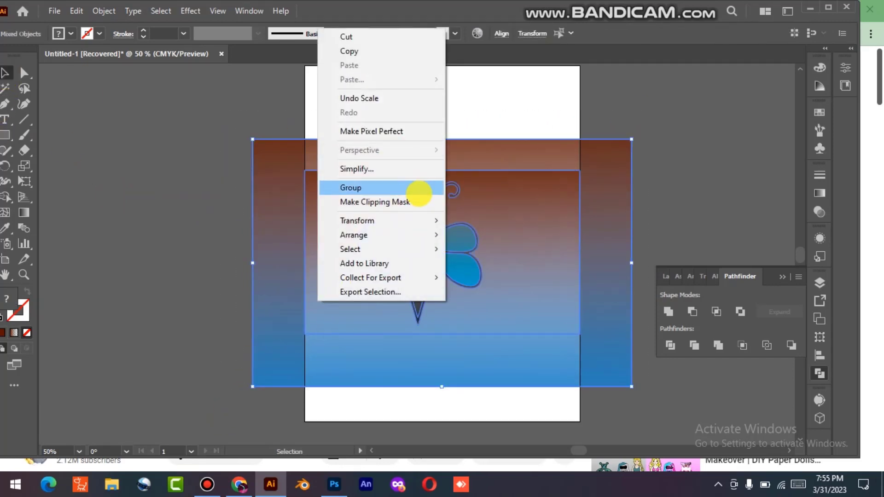
click(414, 201)
key(ctrl+shift+a)
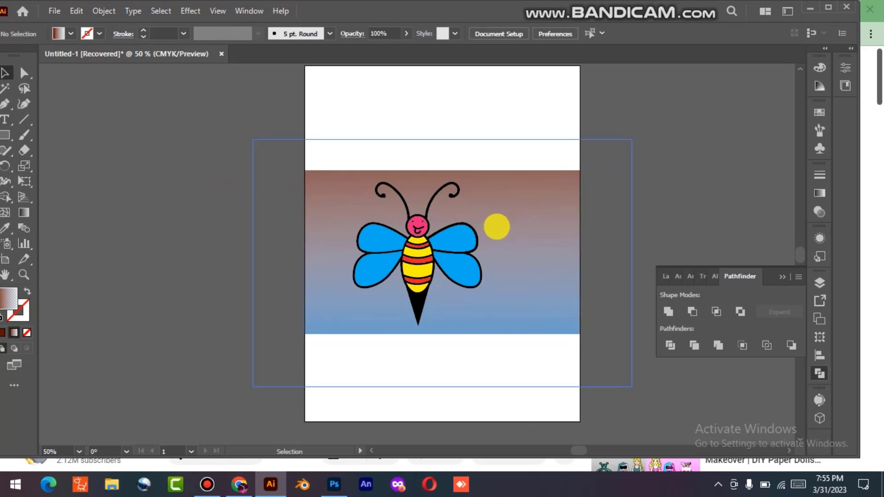
Step: Move the clipped butterfly artwork slightly down on the artboard and deselect it
drag(497, 227, 498, 231)
right_click(513, 236)
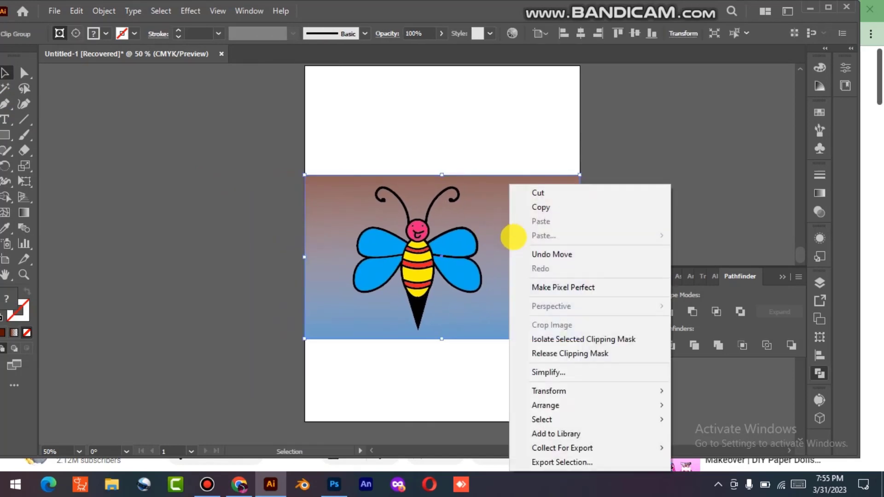
click(590, 152)
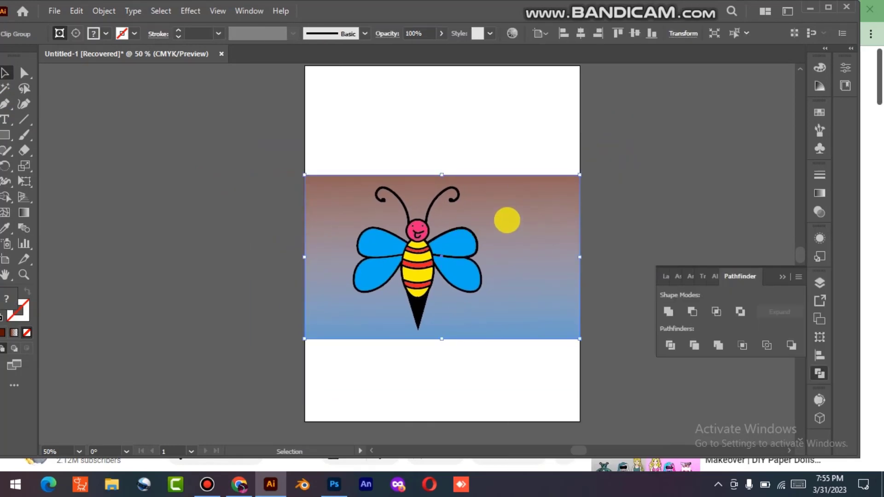
click(607, 152)
Step: Isolate the clipped butterfly group and select the pink head circle inside it
key(ctrl+plus)
key(ctrl+plus)
key(ctrl+plus)
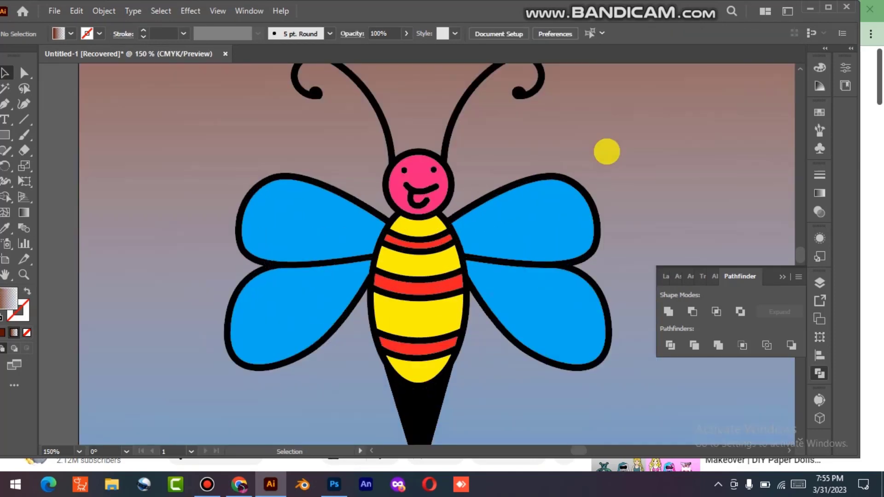
key(ctrl+minus)
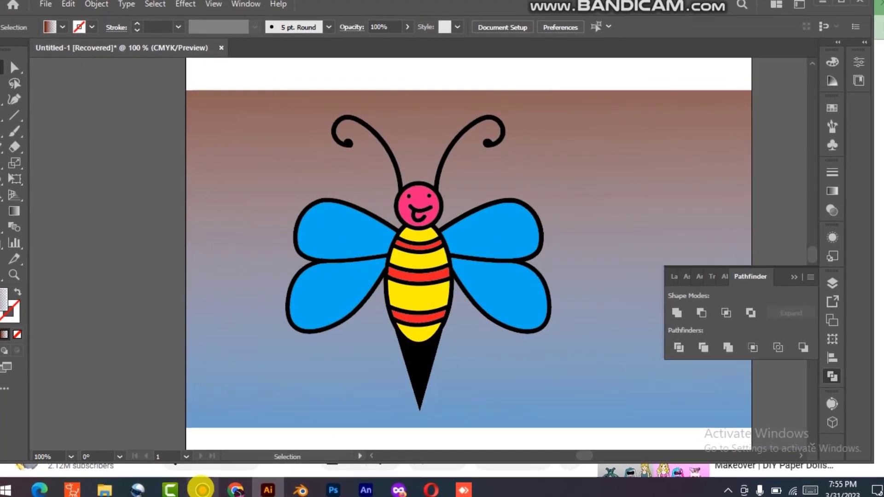
click(794, 277)
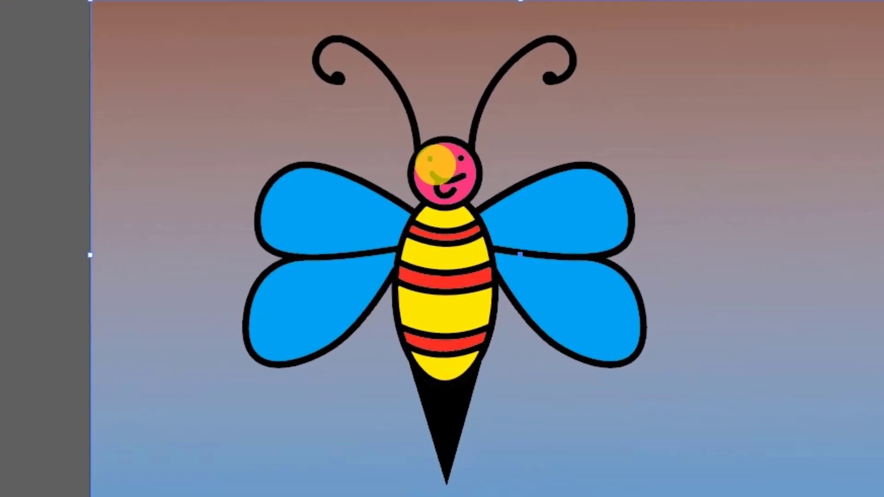
right_click(428, 152)
click(432, 145)
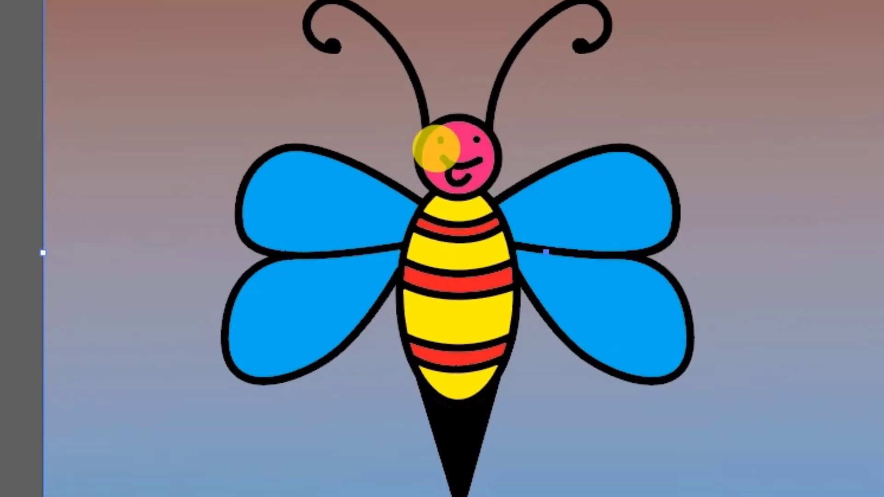
click(431, 145)
click(442, 145)
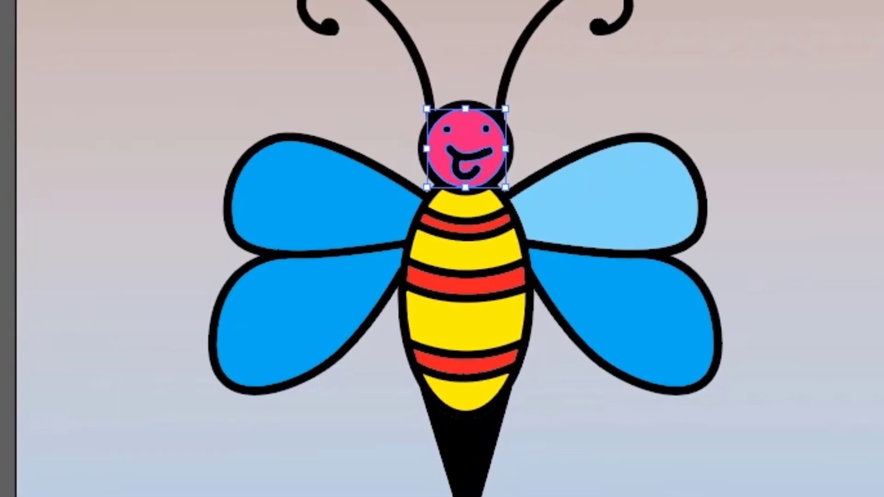